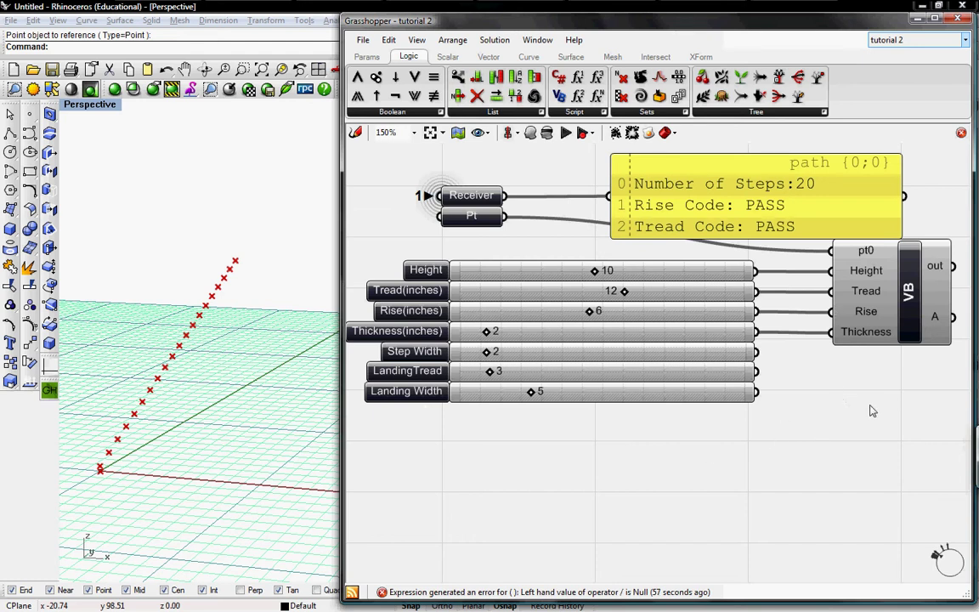
# - Add an Interval Box component beside the VB script and connect the script's A output to the box's B input
pyautogui.moveTo(868, 410); pyautogui.dragTo(678, 407, button='right')
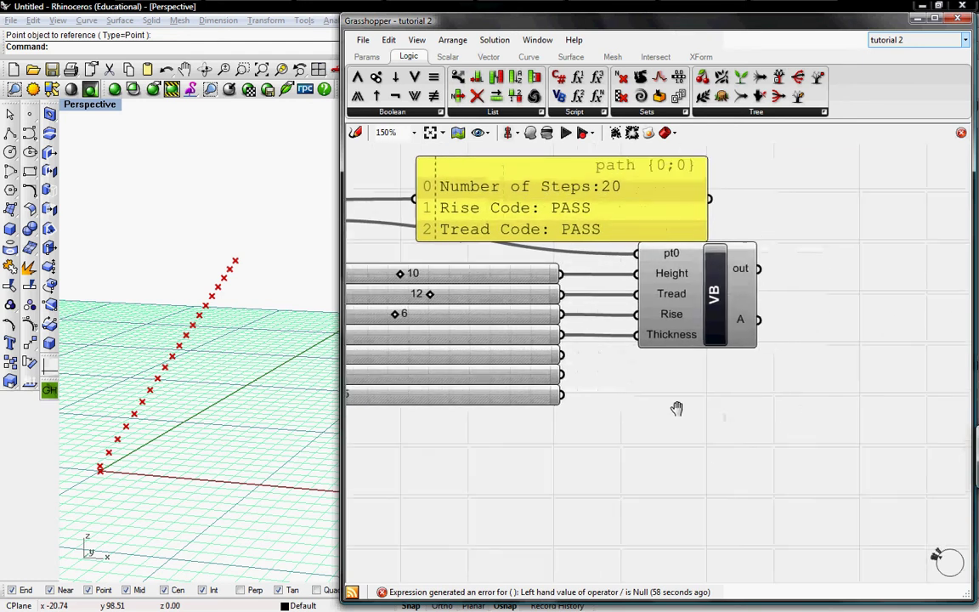
pyautogui.click(571, 57)
pyautogui.click(688, 112)
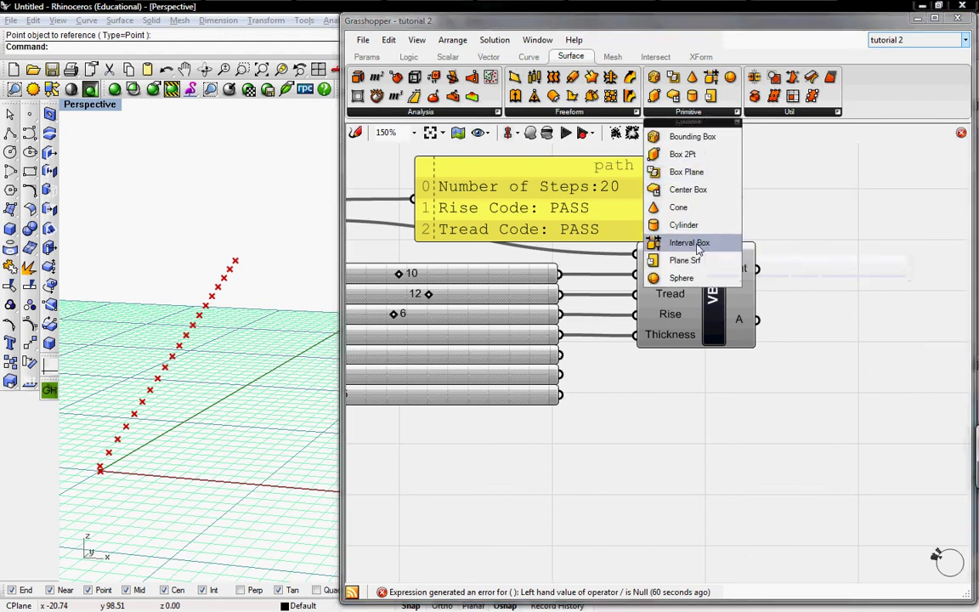
pyautogui.click(722, 243)
pyautogui.click(910, 398)
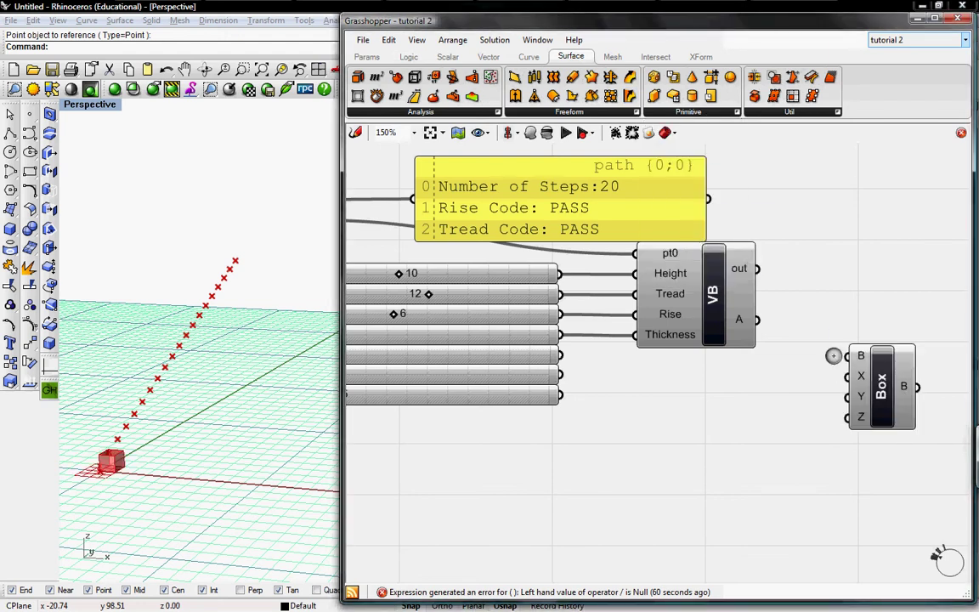
pyautogui.moveTo(757, 320); pyautogui.dragTo(849, 356)
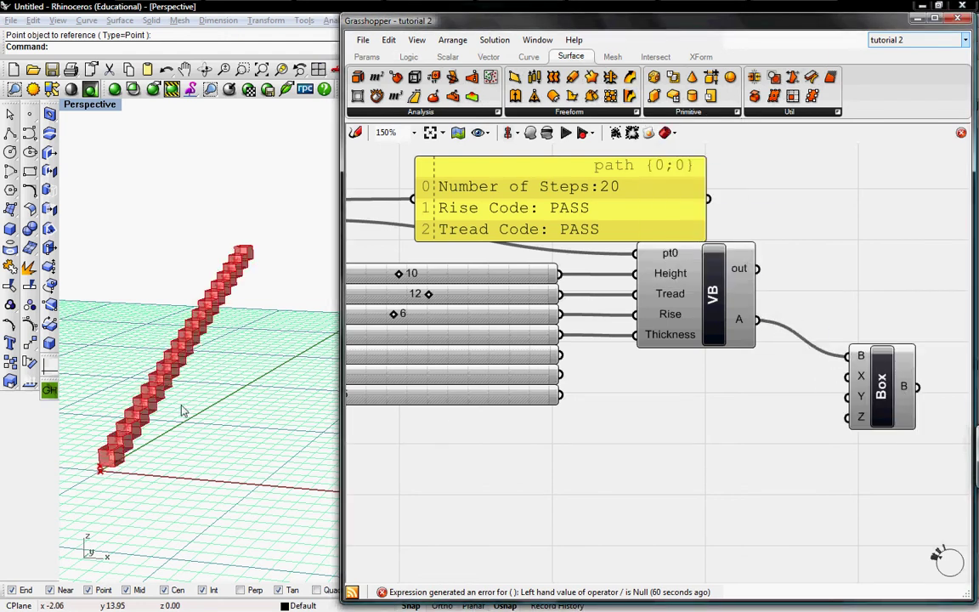
pyautogui.moveTo(165, 371); pyautogui.dragTo(183, 473, button='right')
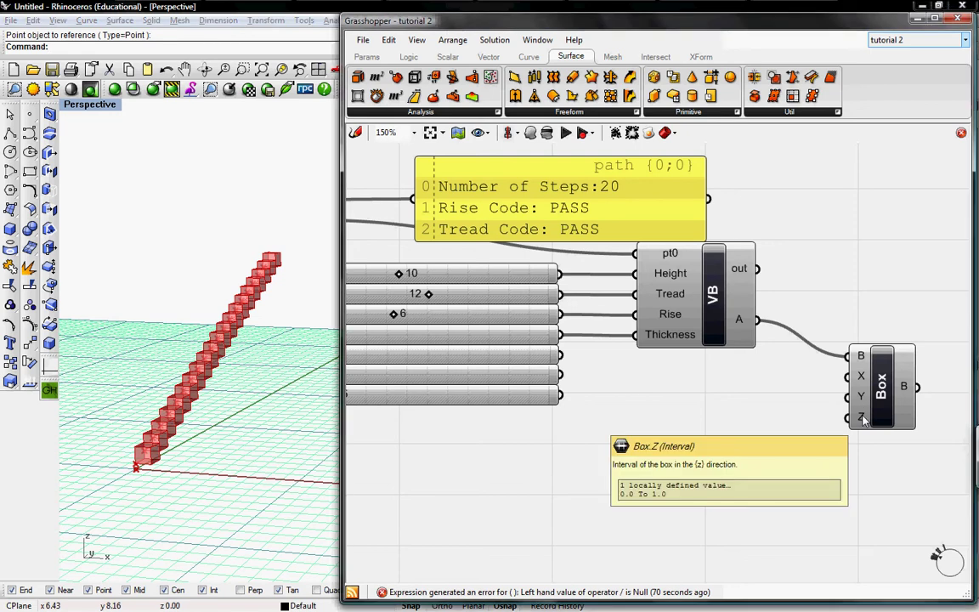
# - Move the Box component closer to the script and add a one-variable function component with the expression x/12
pyautogui.moveTo(545, 406); pyautogui.dragTo(606, 407, button='right')
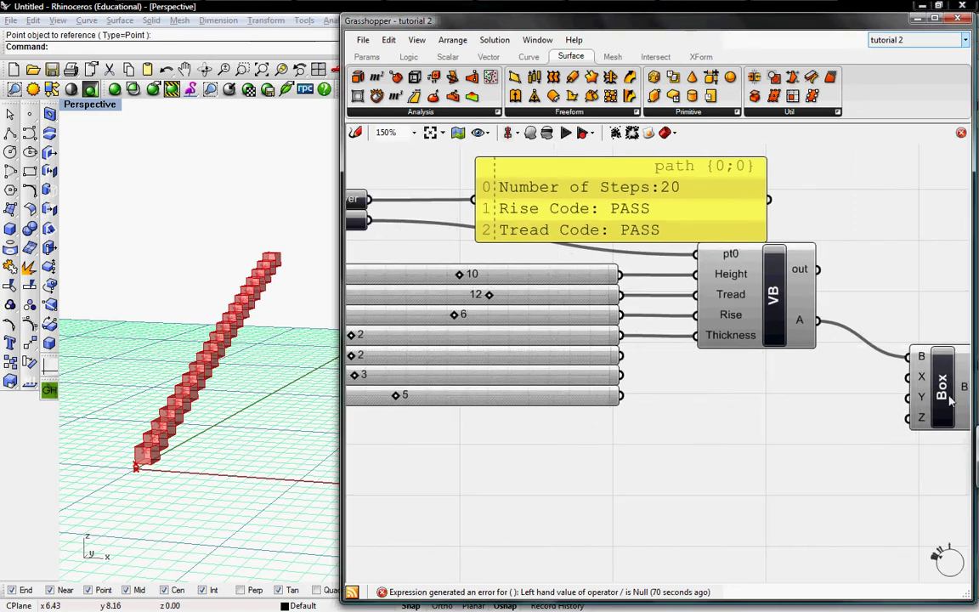
pyautogui.moveTo(942, 403); pyautogui.dragTo(839, 432)
pyautogui.moveTo(615, 407); pyautogui.dragTo(733, 384, button='right')
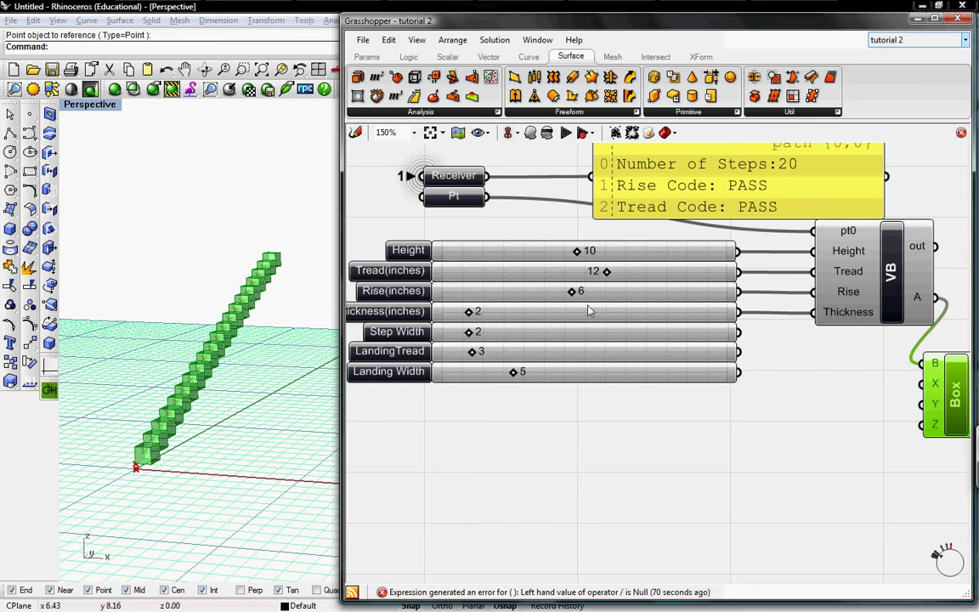
pyautogui.click(411, 57)
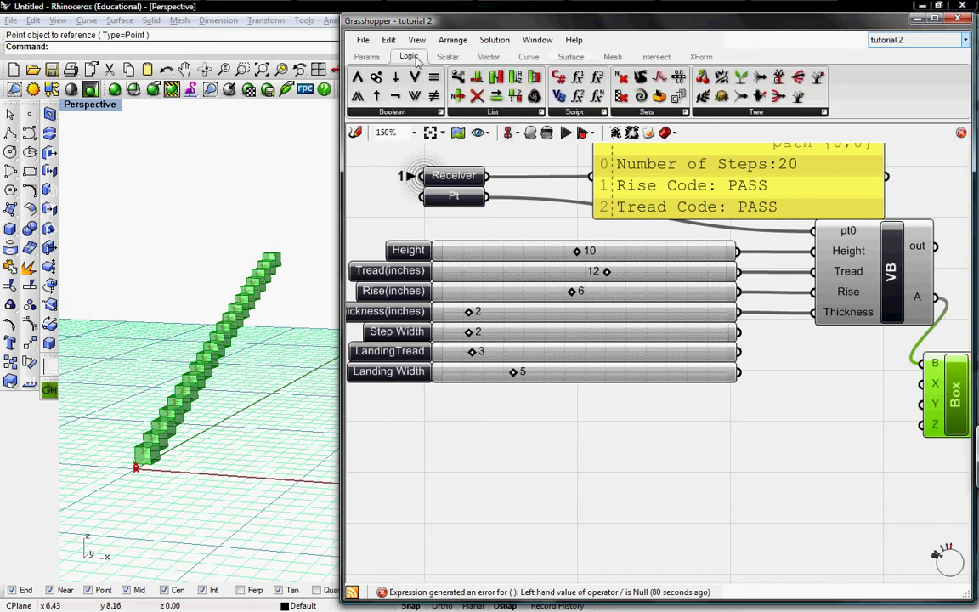
pyautogui.click(829, 448)
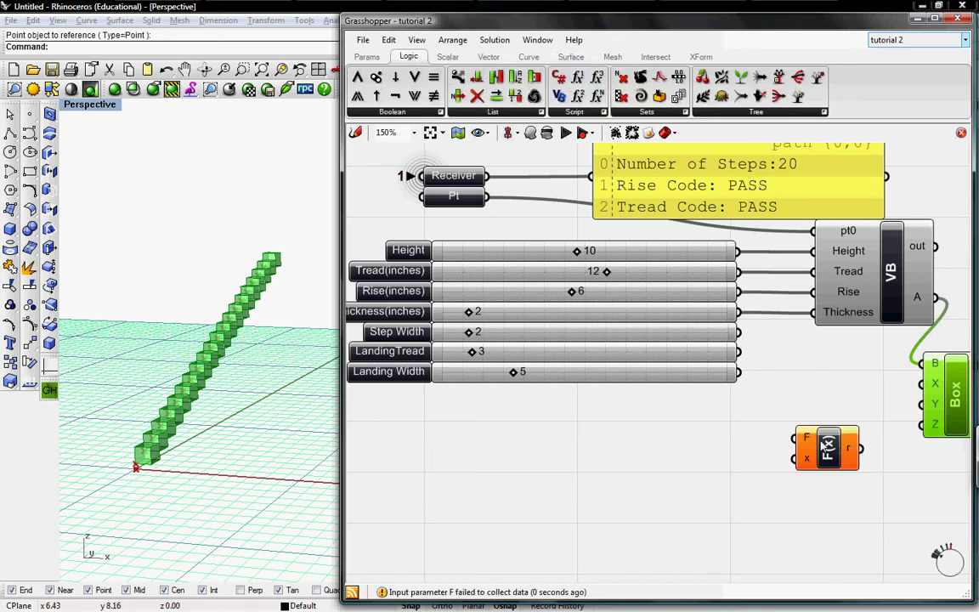
pyautogui.rightClick(809, 441)
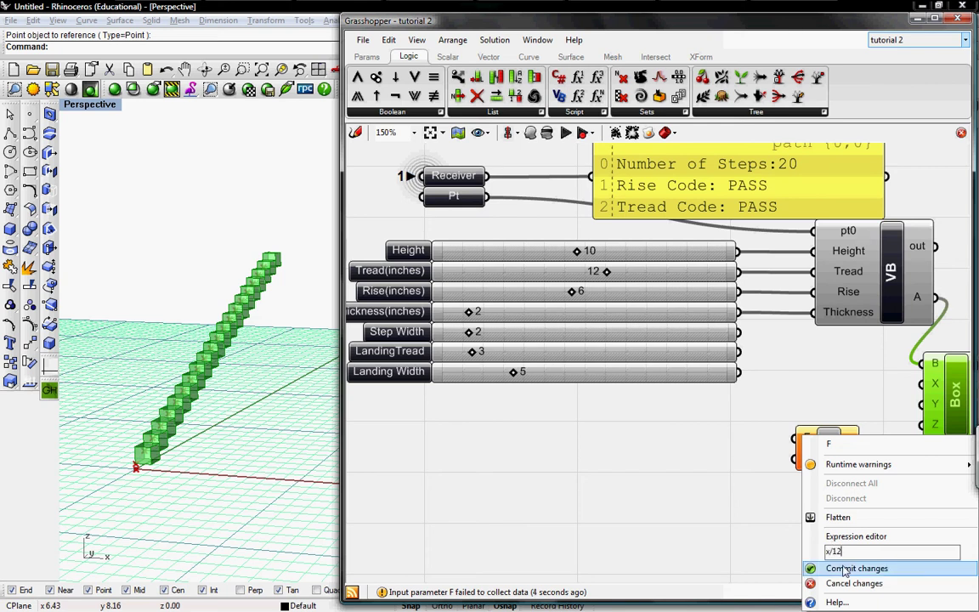
pyautogui.click(855, 568)
# - Duplicate the x/12 function, then feed the Thickness slider into the lower copy and the Tread slider into the upper one
pyautogui.moveTo(841, 466)
pyautogui.mouseDown()
pyautogui.moveTo(841, 433)
pyautogui.moveTo(835, 483)
pyautogui.mouseUp()
pyautogui.hotkey('ctrl', 'c')
pyautogui.hotkey('ctrl', 'v')
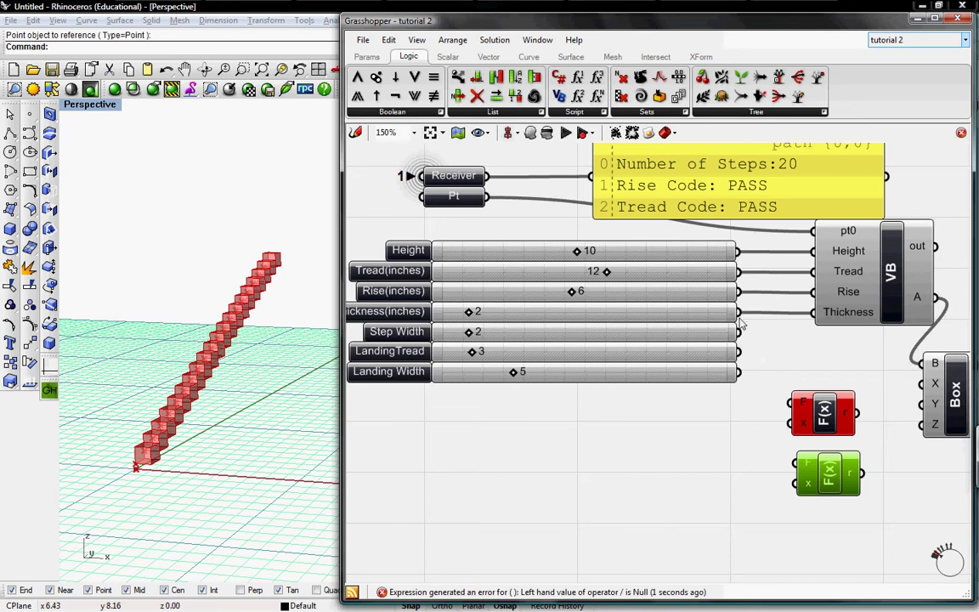
pyautogui.moveTo(741, 315); pyautogui.dragTo(795, 482)
pyautogui.moveTo(758, 395); pyautogui.dragTo(777, 396, button='right')
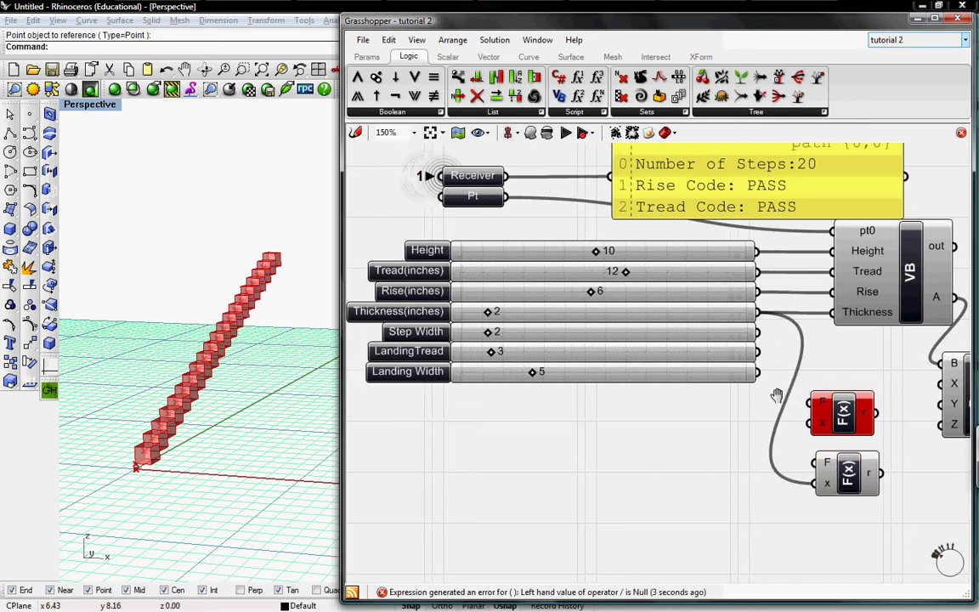
pyautogui.moveTo(757, 271); pyautogui.dragTo(812, 423)
pyautogui.moveTo(828, 397); pyautogui.dragTo(800, 393, button='right')
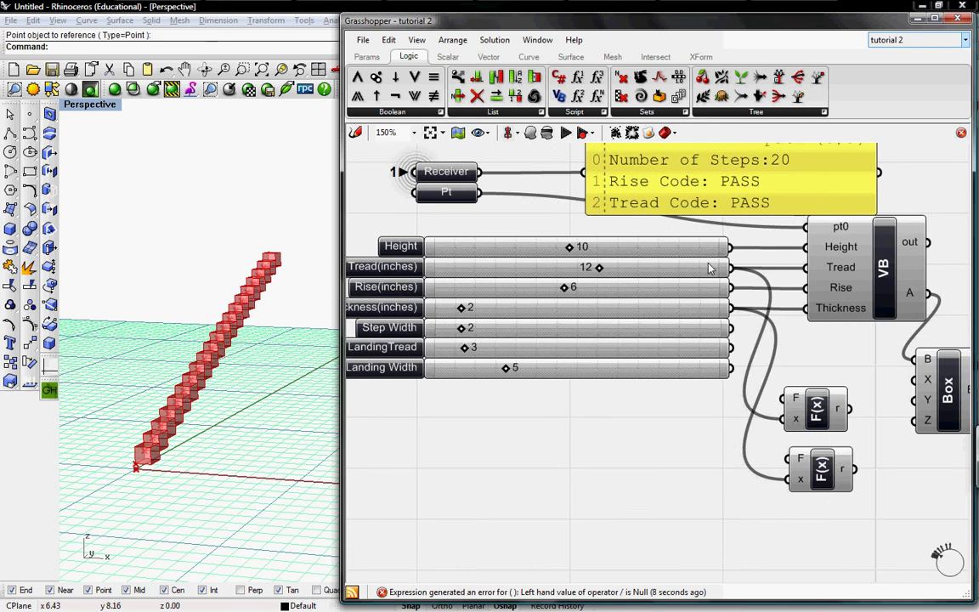
# - Connect the Step Width slider to the box's X input, the tread function to Y and the thickness function to Z
pyautogui.moveTo(739, 334); pyautogui.dragTo(912, 379)
pyautogui.moveTo(859, 411); pyautogui.dragTo(915, 399)
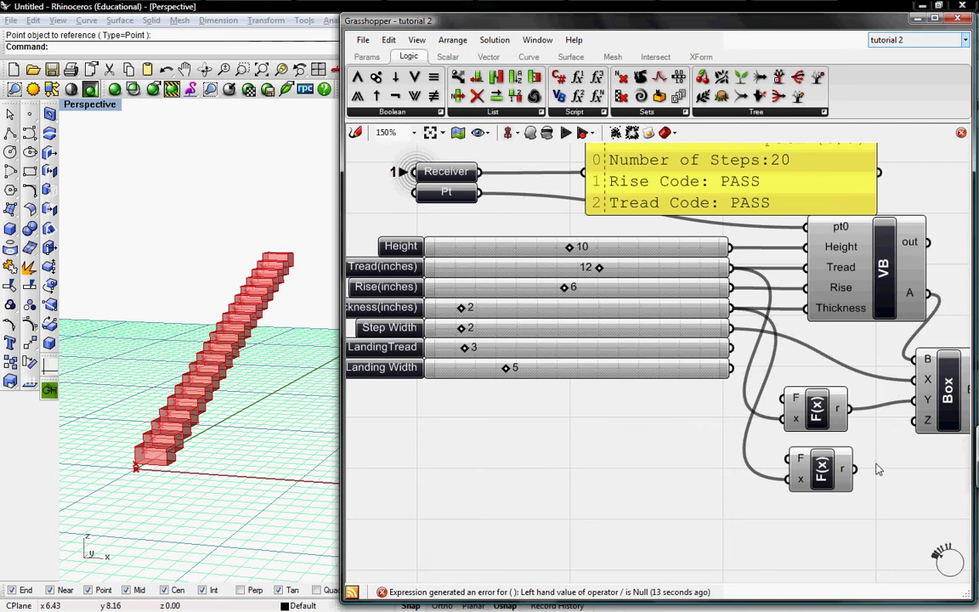
pyautogui.moveTo(856, 468); pyautogui.dragTo(915, 420)
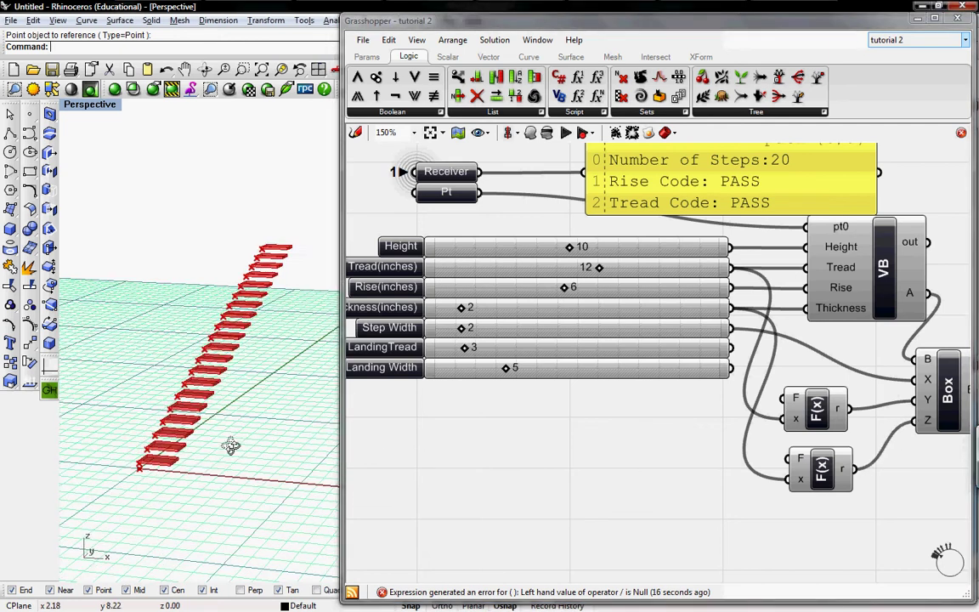
# - Set the Step Width slider to 5 and check the widened steps in the Rhino viewport
pyautogui.scroll(6, 223, 444)
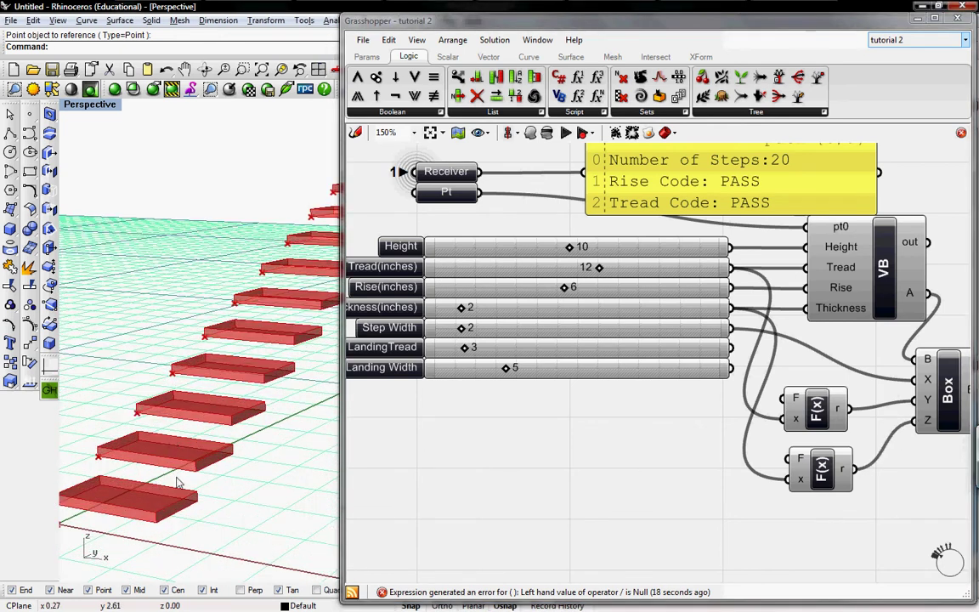
pyautogui.moveTo(175, 446); pyautogui.dragTo(281, 450, button='right')
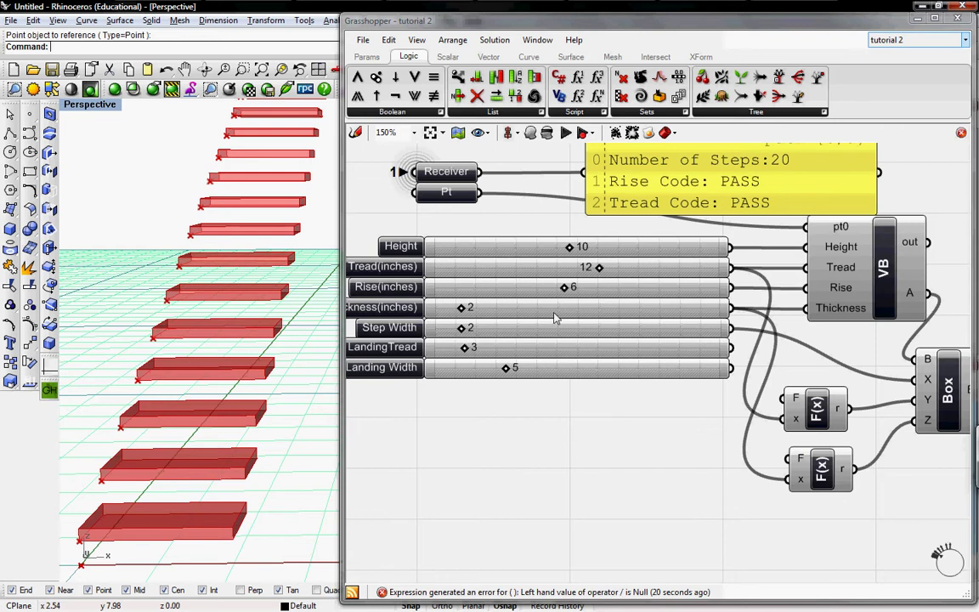
pyautogui.moveTo(471, 331); pyautogui.dragTo(487, 326, button='right')
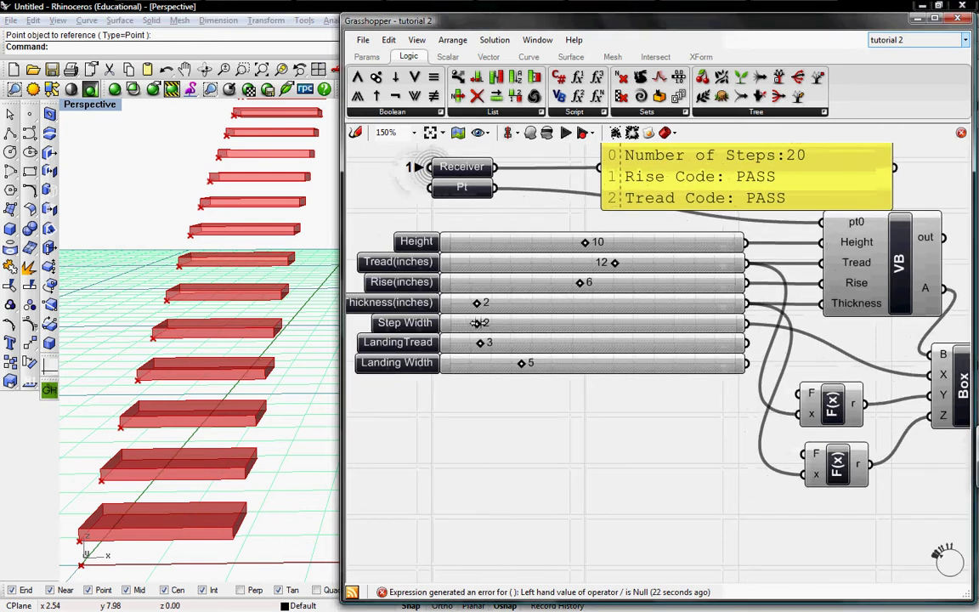
pyautogui.moveTo(478, 323); pyautogui.dragTo(554, 328)
pyautogui.moveTo(323, 385); pyautogui.dragTo(192, 350, button='right')
pyautogui.scroll(-4, 181, 400)
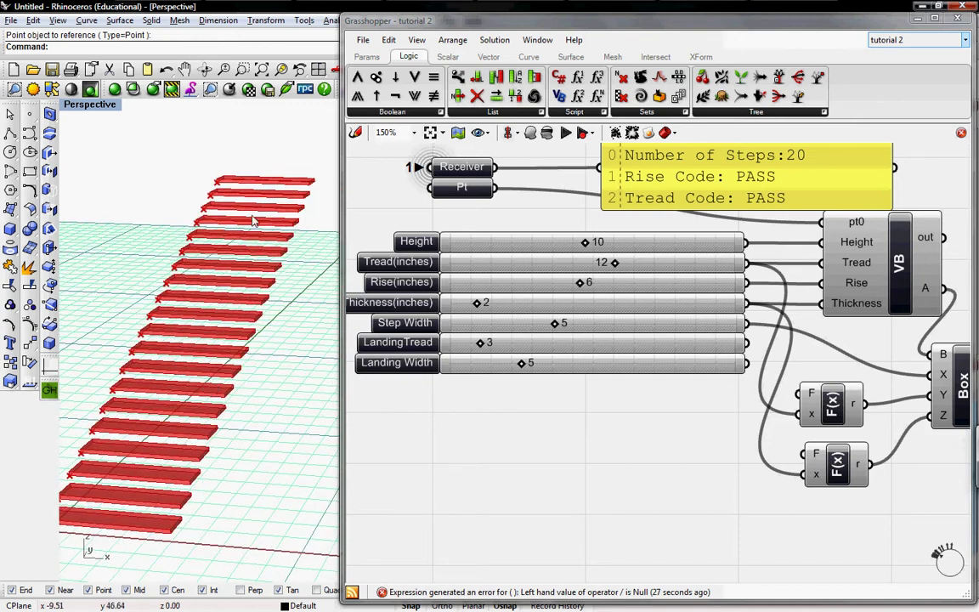
# - Move the Box component farther from the script and inspect the point list in the script's A output
pyautogui.moveTo(841, 450); pyautogui.dragTo(573, 472, button='right')
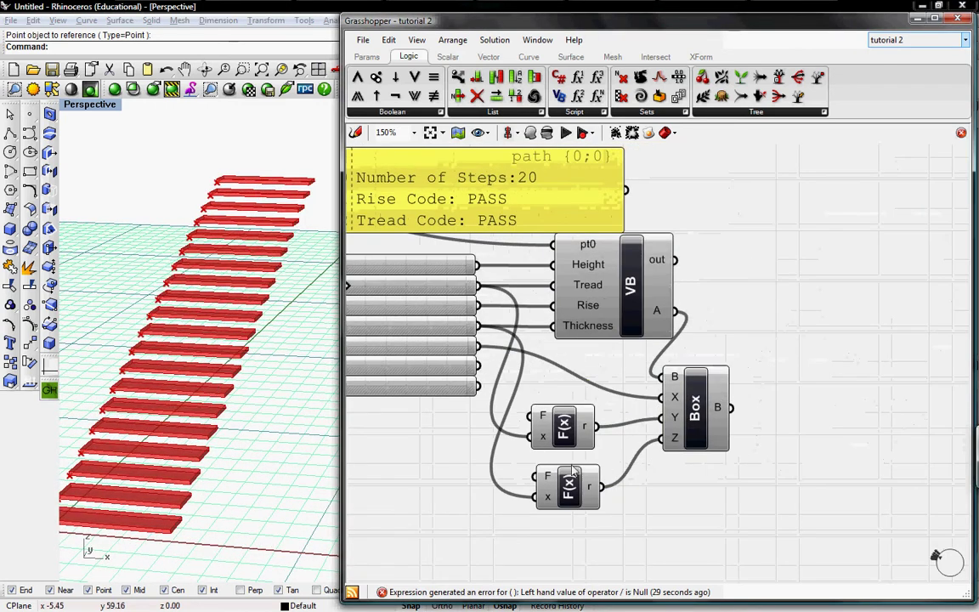
pyautogui.moveTo(695, 421); pyautogui.dragTo(885, 370)
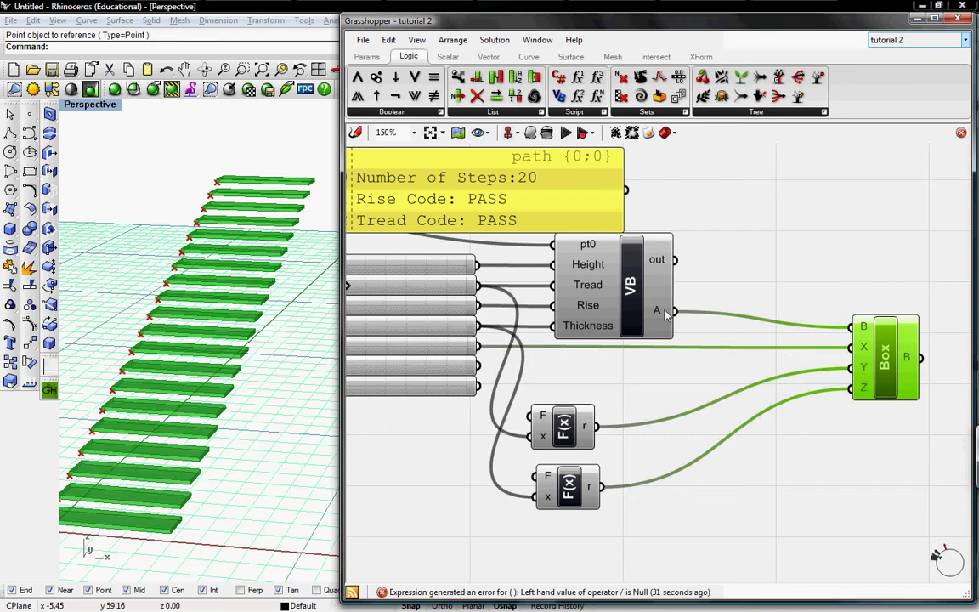
pyautogui.moveTo(655, 316)
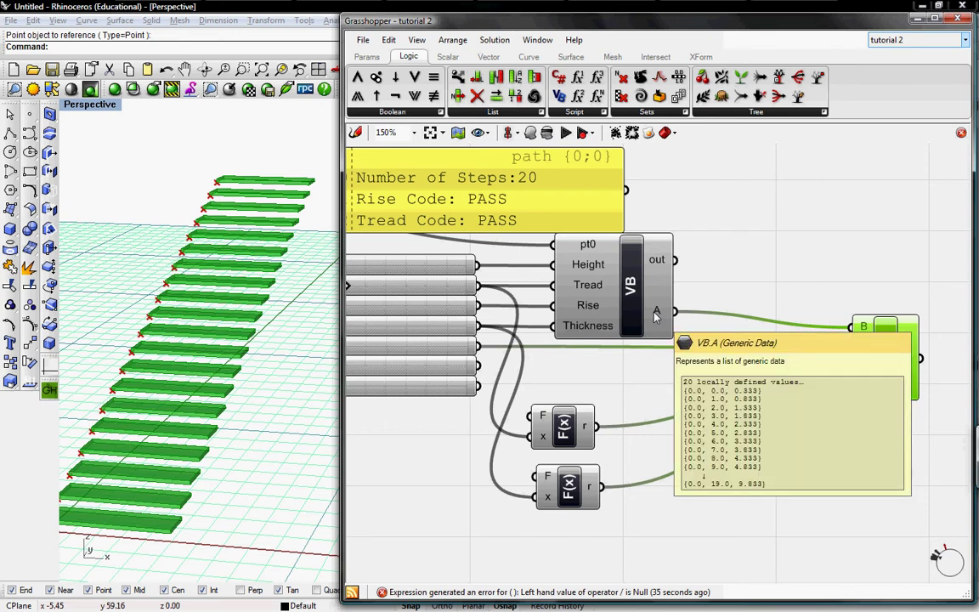
# - Add a Split List component between the script and the box, and connect the script's A output to its L input
pyautogui.moveTo(745, 374); pyautogui.dragTo(697, 331, button='right')
pyautogui.click(491, 112)
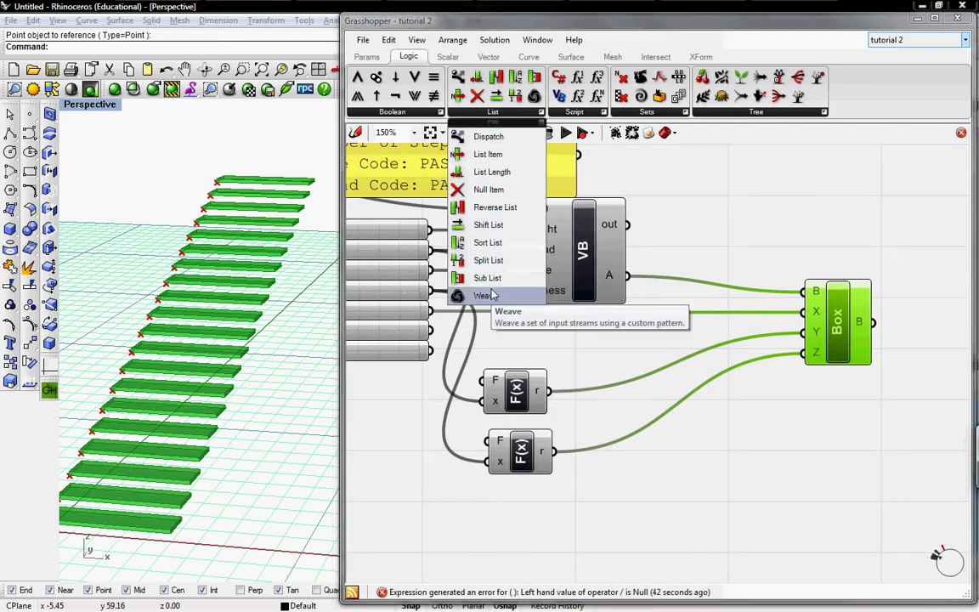
pyautogui.moveTo(492, 260); pyautogui.dragTo(757, 300)
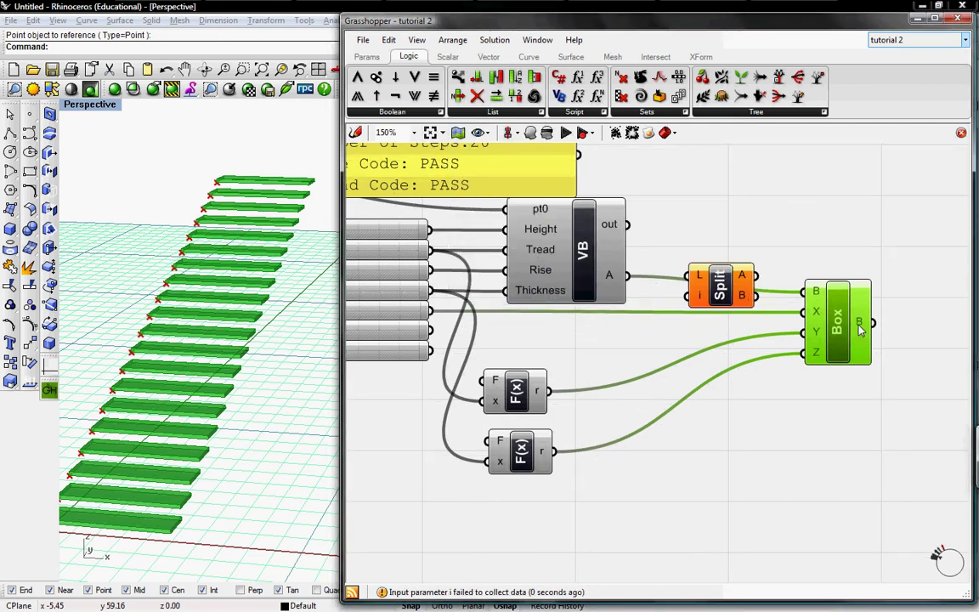
pyautogui.moveTo(860, 329); pyautogui.dragTo(945, 332)
pyautogui.moveTo(723, 296); pyautogui.dragTo(773, 311)
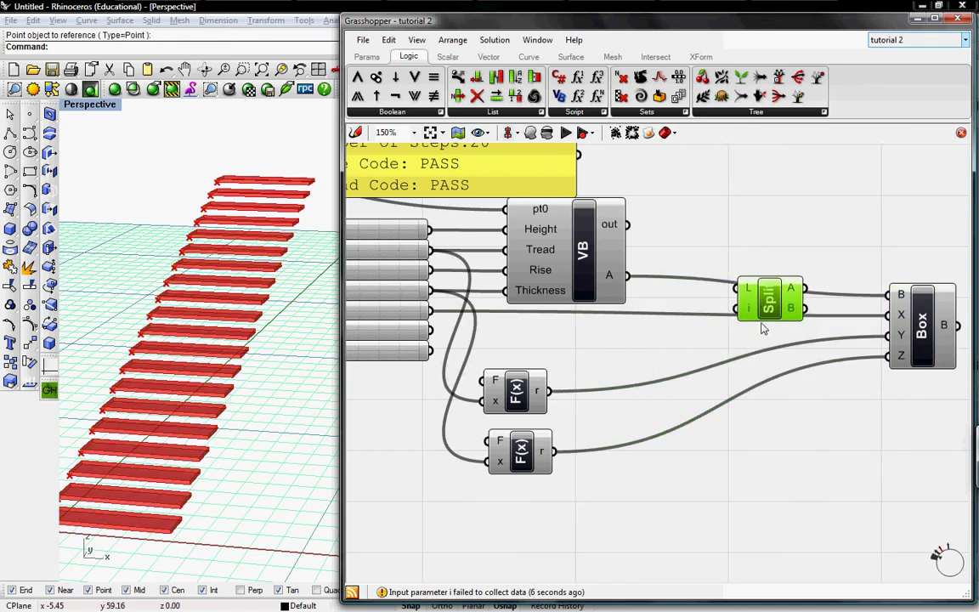
pyautogui.moveTo(737, 289); pyautogui.dragTo(631, 274)
pyautogui.moveTo(766, 304); pyautogui.dragTo(776, 255)
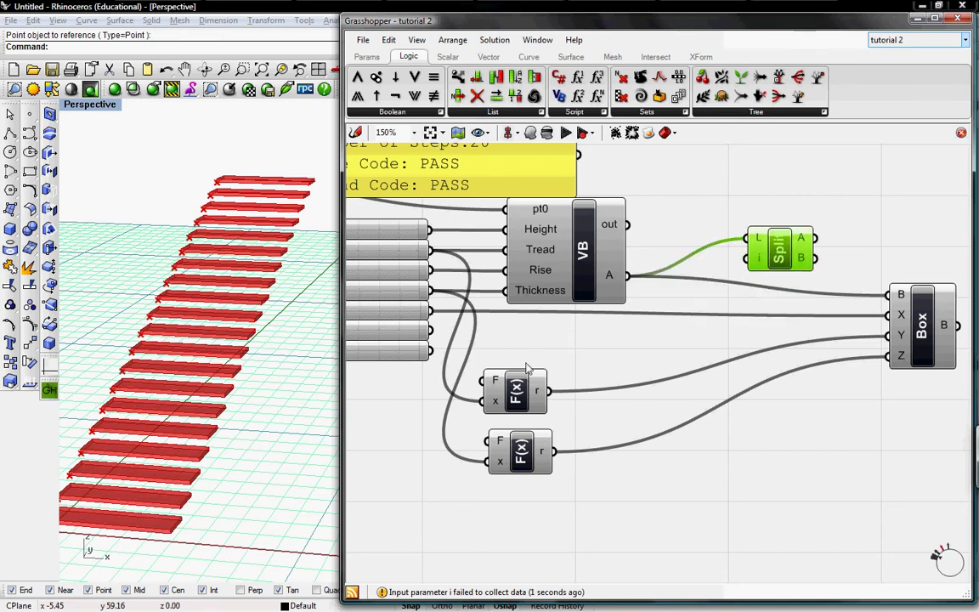
# - Add a List Length component below the Split List component and connect the script's A output to its input
pyautogui.moveTo(517, 247); pyautogui.dragTo(535, 276, button='right')
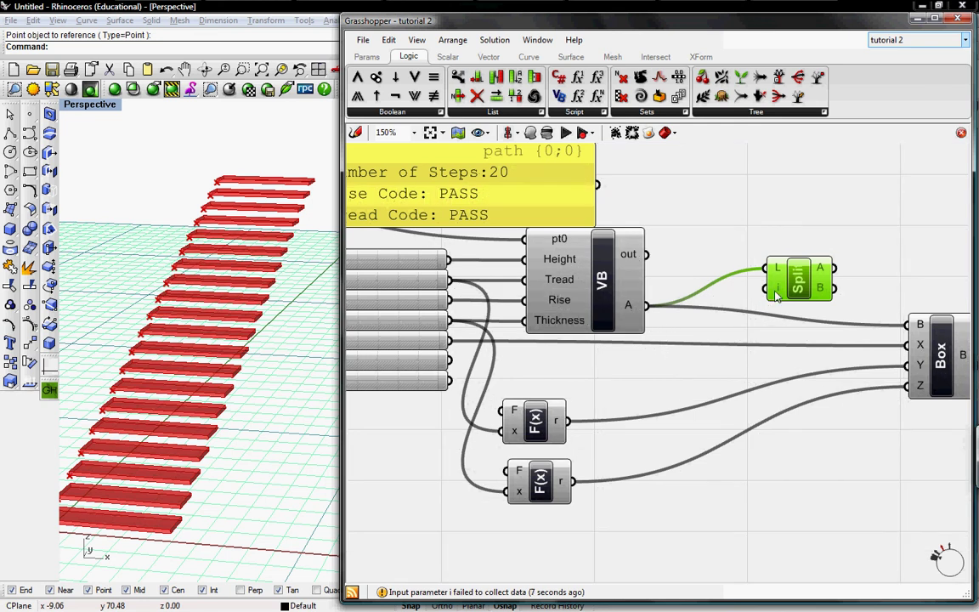
pyautogui.moveTo(774, 289); pyautogui.dragTo(796, 301, button='right')
pyautogui.moveTo(769, 352); pyautogui.dragTo(764, 301, button='right')
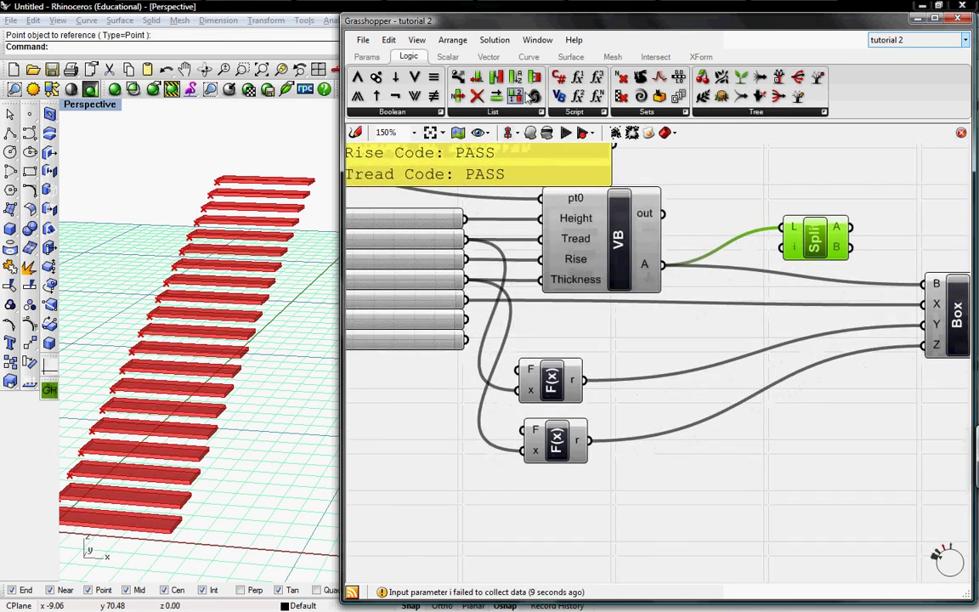
pyautogui.click(493, 111)
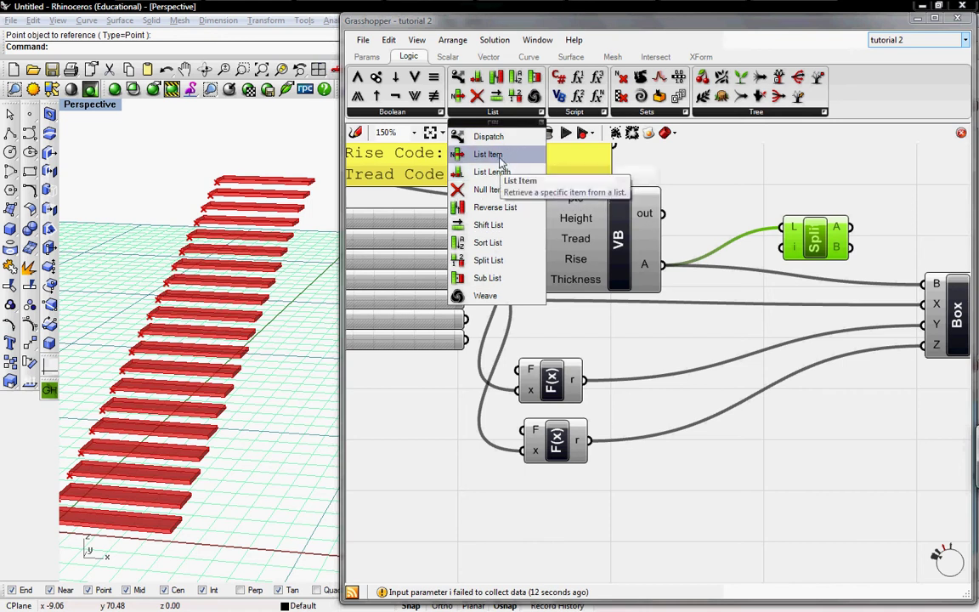
pyautogui.moveTo(496, 175); pyautogui.dragTo(665, 265)
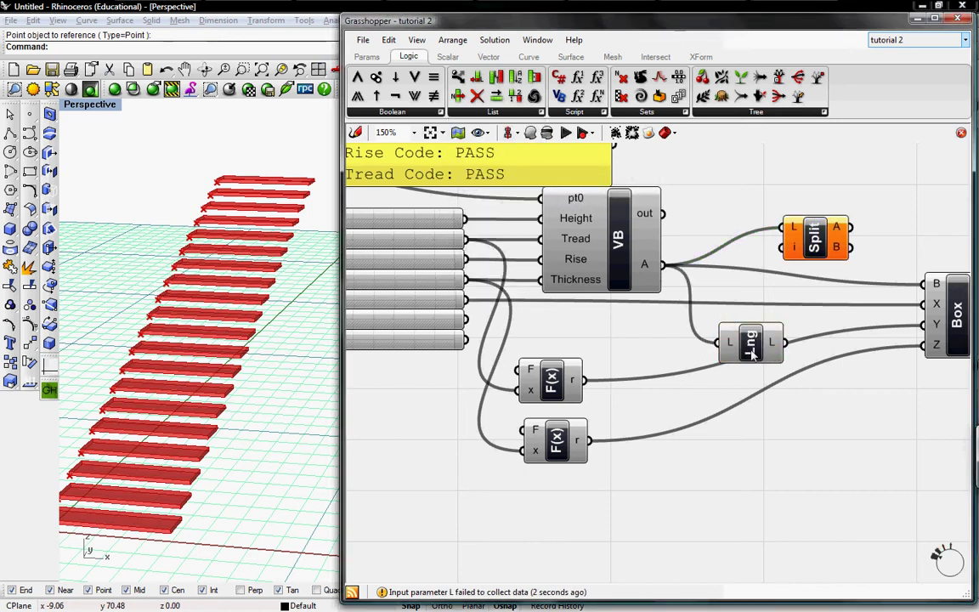
pyautogui.moveTo(770, 347); pyautogui.dragTo(750, 338)
pyautogui.moveTo(750, 338)
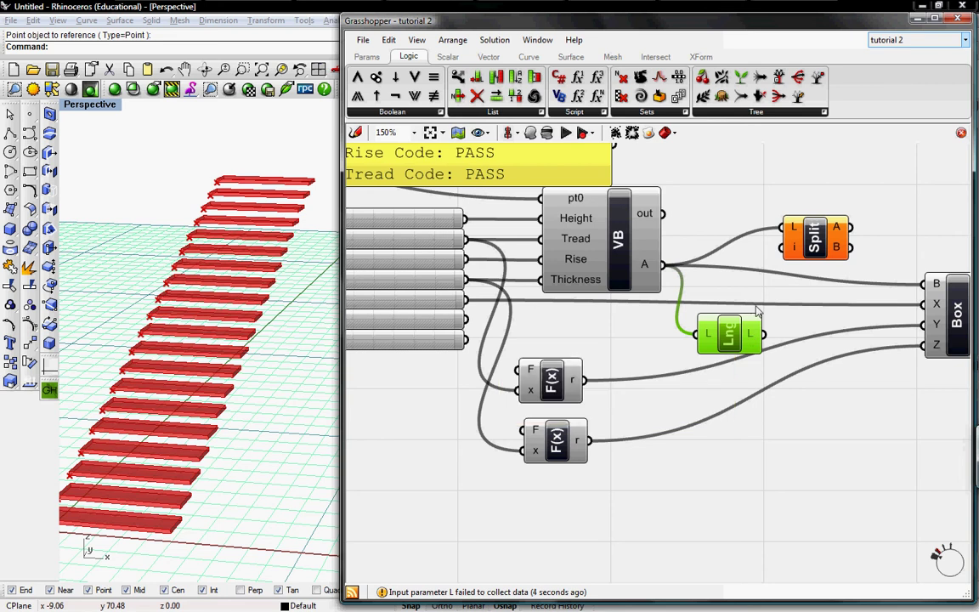
# - Give the Split List's i input the expression i-1 and connect the List Length output to it
pyautogui.rightClick(794, 247)
pyautogui.moveTo(838, 432)
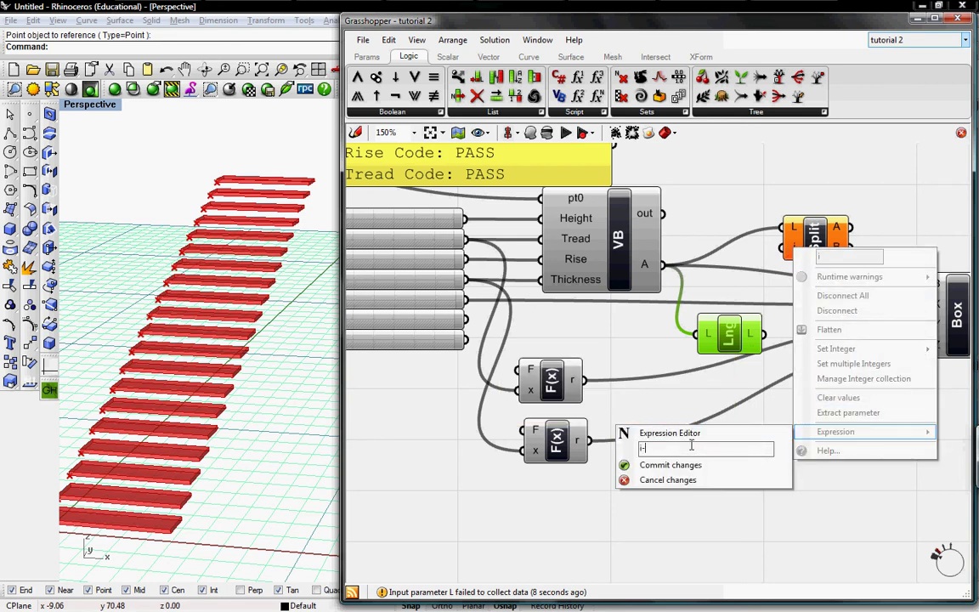
pyautogui.write('i-1')
pyautogui.click(672, 467)
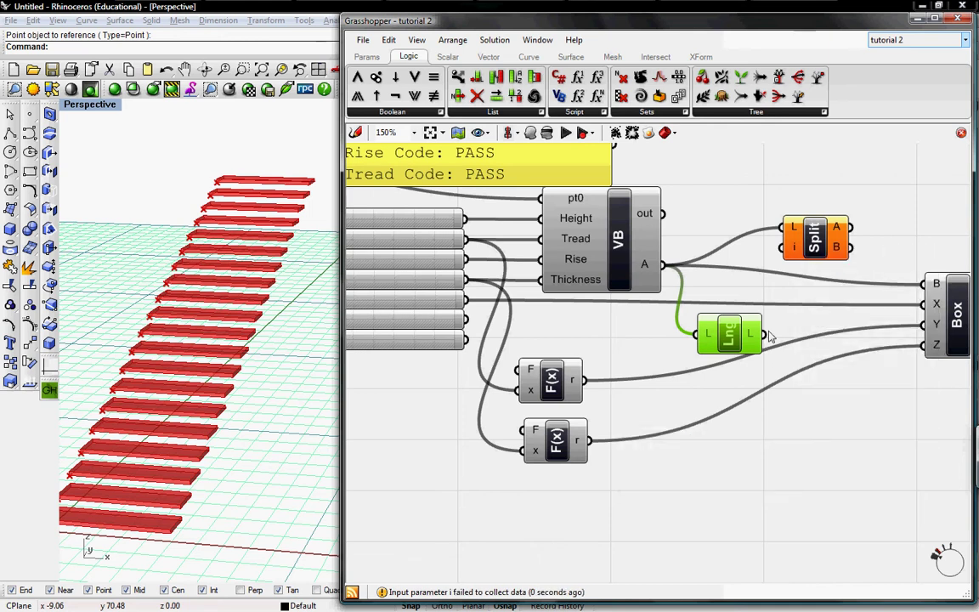
pyautogui.moveTo(751, 338)
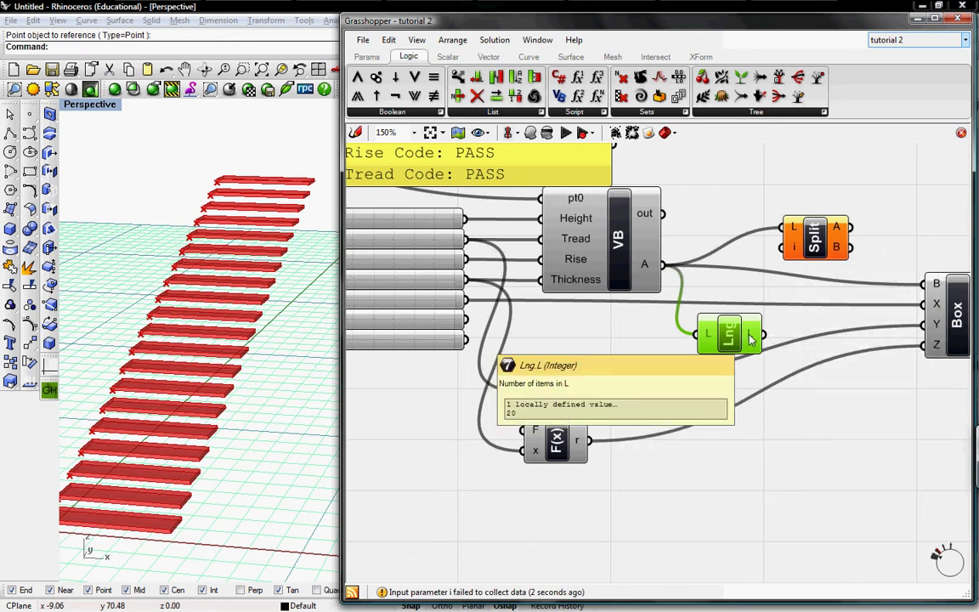
pyautogui.moveTo(763, 335); pyautogui.dragTo(783, 247)
pyautogui.moveTo(854, 335); pyautogui.dragTo(776, 329, button='right')
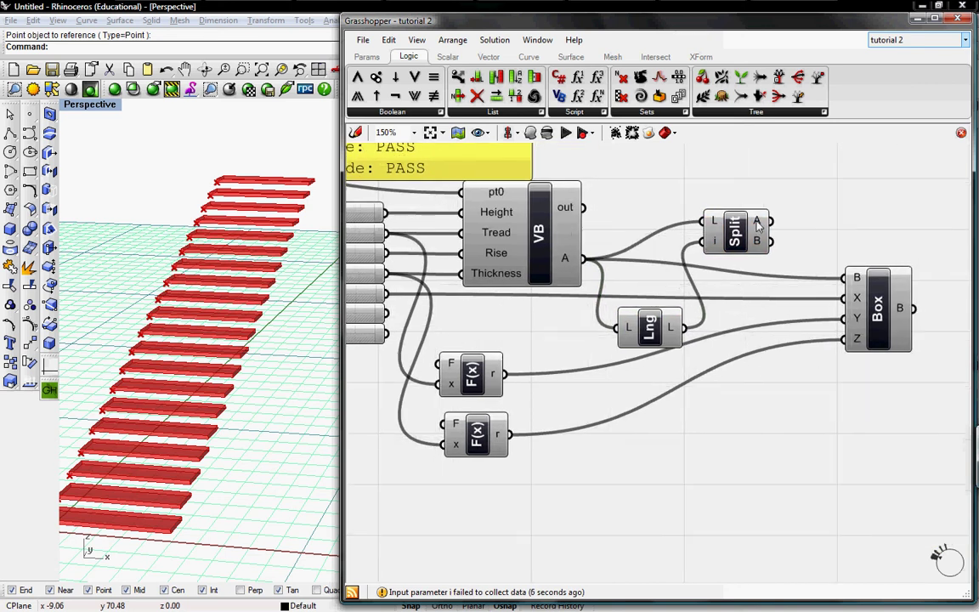
# - Connect the Split List's A output to the Box's B input and move the Box level with the Split List
pyautogui.moveTo(761, 227)
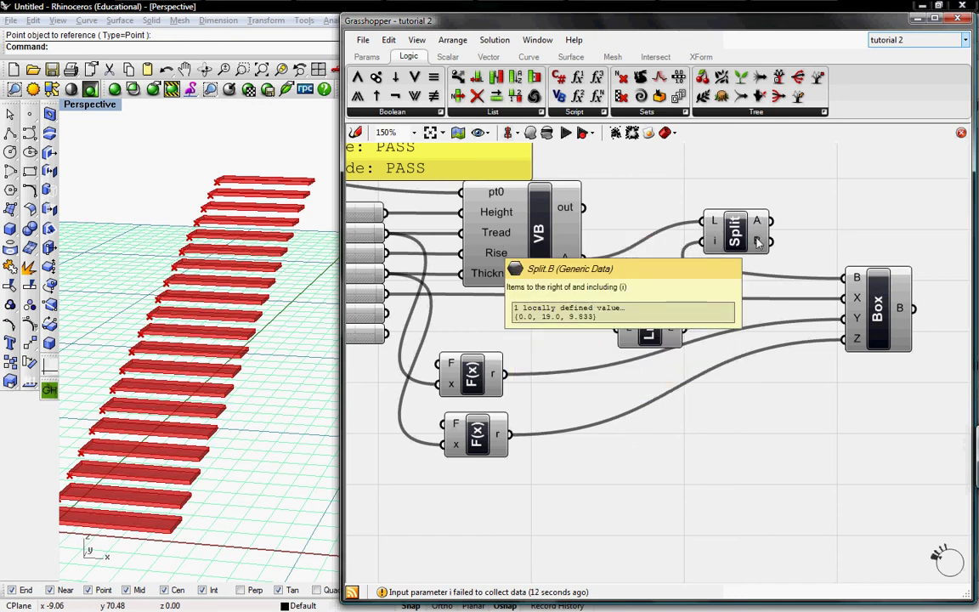
pyautogui.moveTo(826, 328); pyautogui.dragTo(762, 328, button='right')
pyautogui.moveTo(815, 307); pyautogui.dragTo(707, 222)
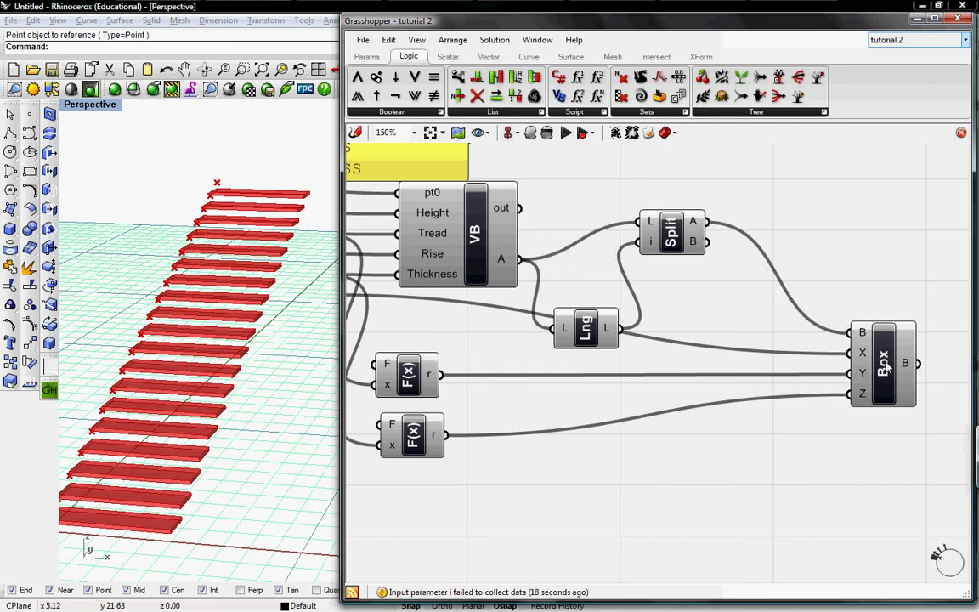
pyautogui.moveTo(886, 367); pyautogui.dragTo(868, 265)
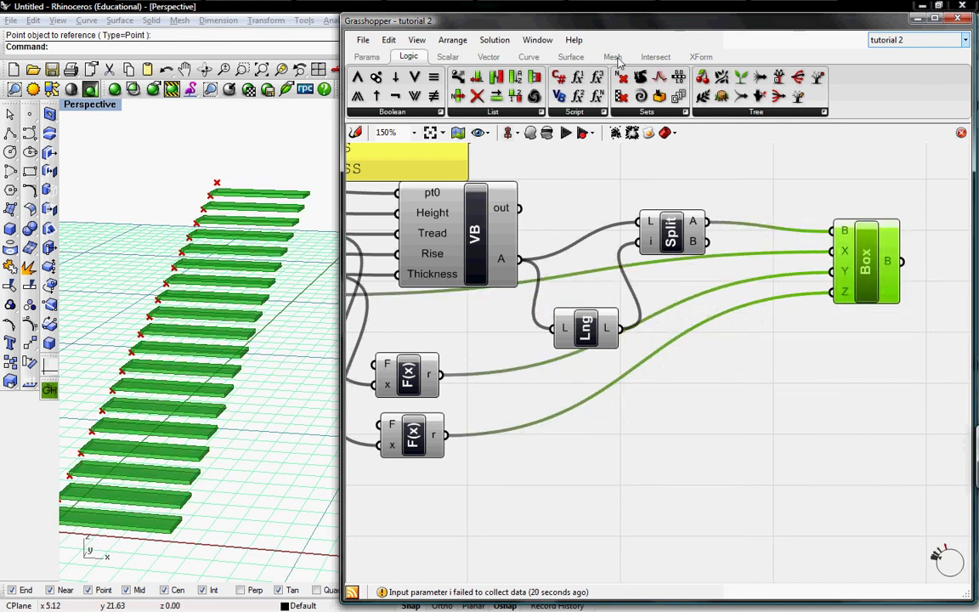
# - Add a second Interval Box component below the first box and connect the Split List's B output to its B input
pyautogui.click(573, 57)
pyautogui.click(687, 113)
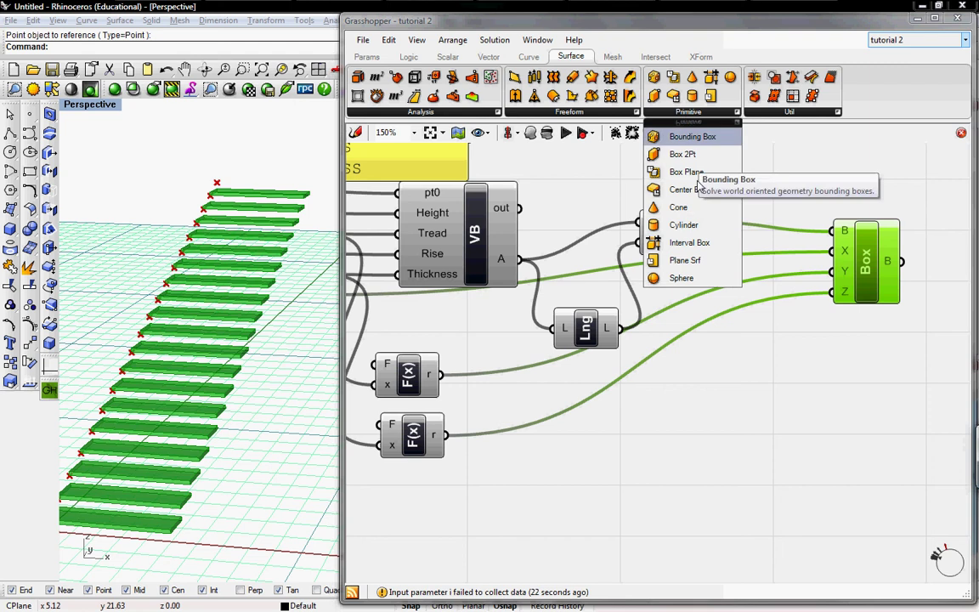
pyautogui.click(672, 242)
pyautogui.click(840, 383)
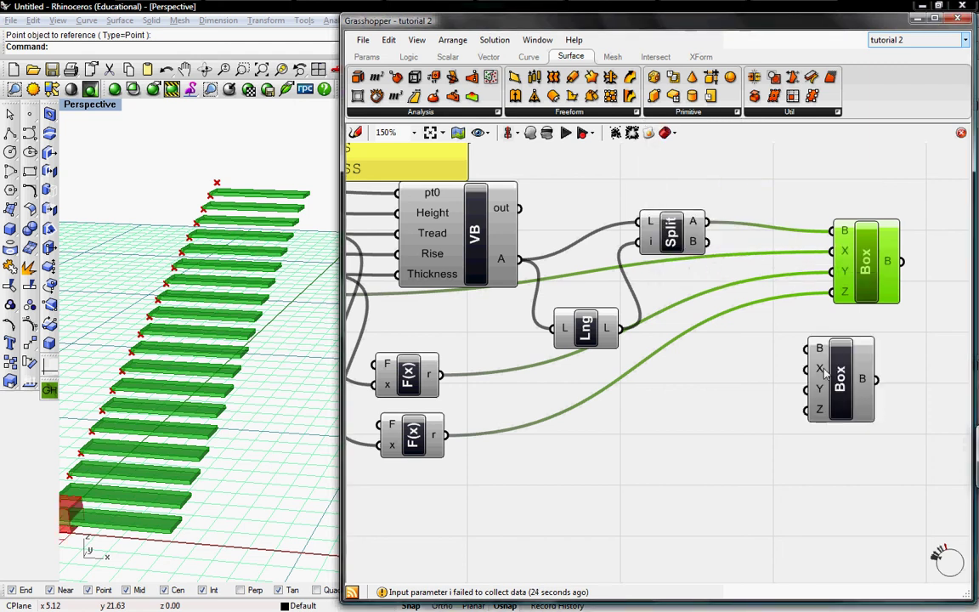
pyautogui.moveTo(808, 349); pyautogui.dragTo(706, 241)
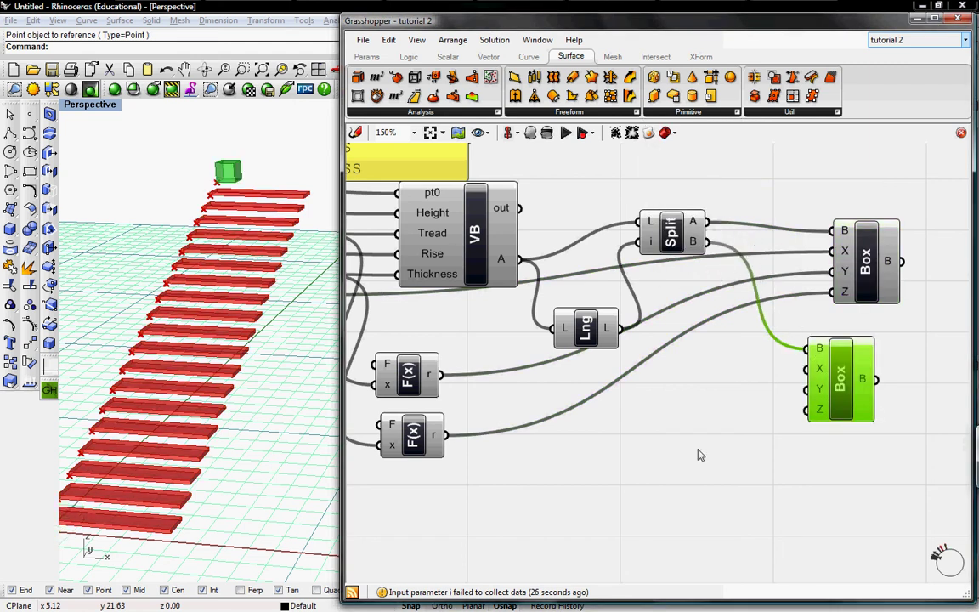
# - Move the new box below the F(x) components near the sliders and connect the Landing Width slider to its X input
pyautogui.moveTo(686, 445); pyautogui.dragTo(729, 412, button='right')
pyautogui.moveTo(880, 357); pyautogui.dragTo(579, 481)
pyautogui.moveTo(516, 470); pyautogui.dragTo(829, 462, button='right')
pyautogui.moveTo(923, 470); pyautogui.dragTo(778, 483)
pyautogui.moveTo(719, 378); pyautogui.dragTo(792, 398, button='right')
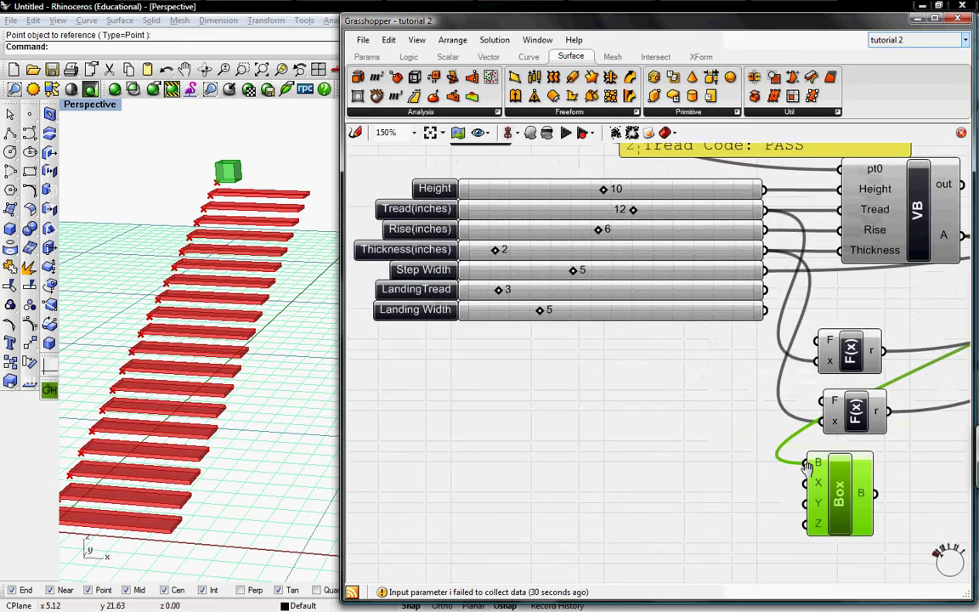
pyautogui.moveTo(765, 310); pyautogui.dragTo(807, 483)
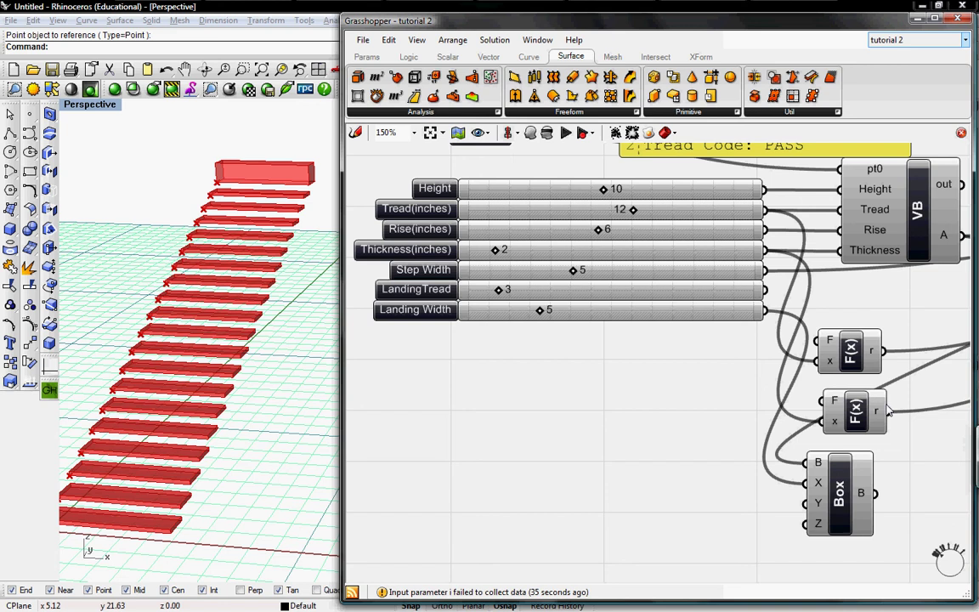
# - Connect the thickness F(x) output to the new box's Z input and the LandingTread slider to its Y input
pyautogui.moveTo(889, 412); pyautogui.dragTo(925, 478)
pyautogui.click(843, 510)
pyautogui.moveTo(924, 474); pyautogui.dragTo(775, 518, button='right')
pyautogui.moveTo(793, 502); pyautogui.dragTo(844, 433)
pyautogui.moveTo(844, 432); pyautogui.dragTo(960, 408, button='right')
pyautogui.moveTo(731, 311); pyautogui.dragTo(784, 383)
pyautogui.moveTo(136, 225); pyautogui.dragTo(191, 255, button='right')
pyautogui.moveTo(476, 312)
pyautogui.mouseDown()
pyautogui.moveTo(503, 313)
pyautogui.moveTo(468, 318)
pyautogui.mouseUp()
# - Move the new box back beyond the Split List, directly below the first box
pyautogui.moveTo(874, 432); pyautogui.dragTo(576, 500, button='right')
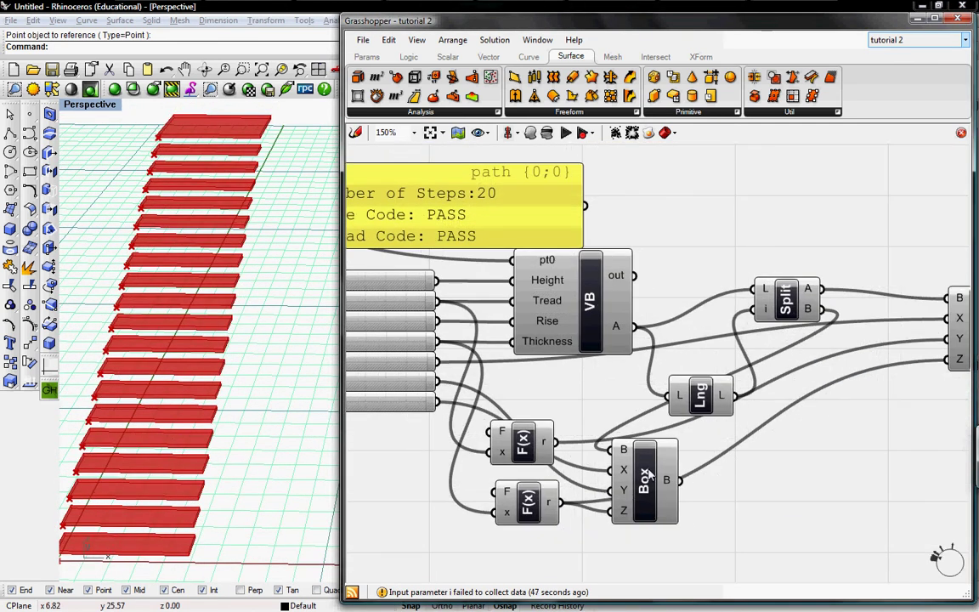
pyautogui.moveTo(634, 474); pyautogui.dragTo(807, 429)
pyautogui.moveTo(826, 425); pyautogui.dragTo(602, 488, button='right')
pyautogui.moveTo(604, 492); pyautogui.dragTo(770, 483)
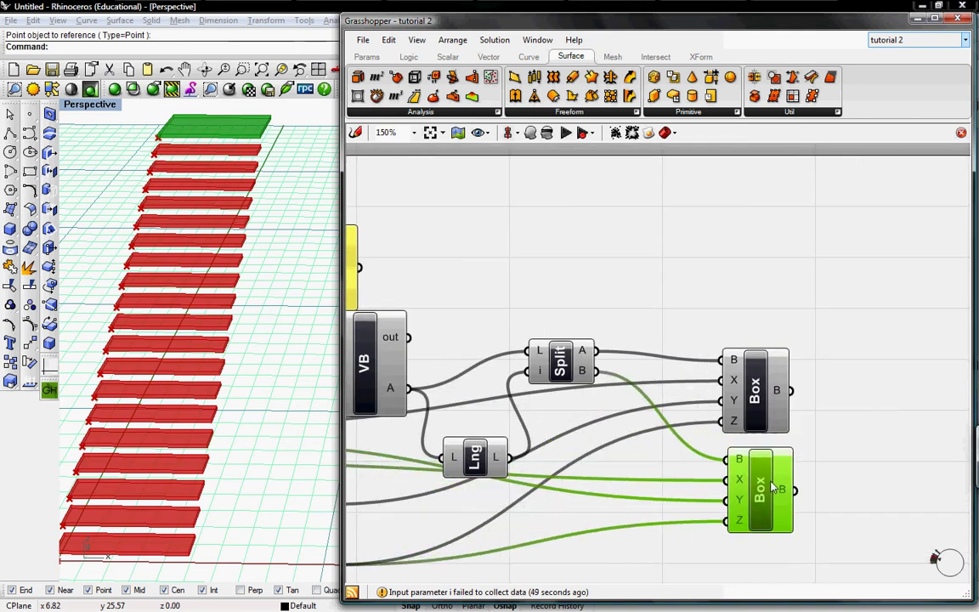
# - Rename the lower box component to Landing and the upper one to Steps
pyautogui.rightClick(767, 483)
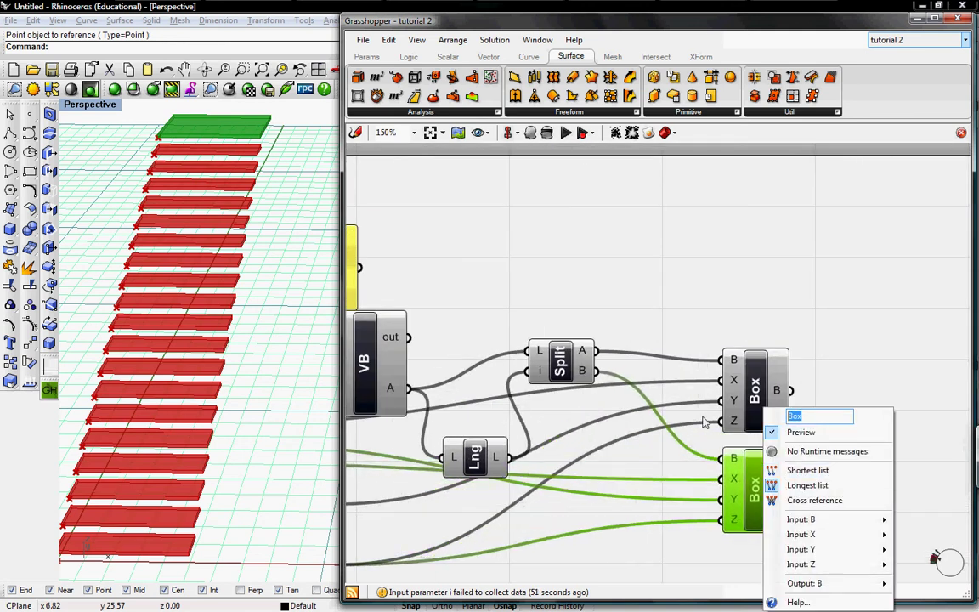
pyautogui.write('Landing')
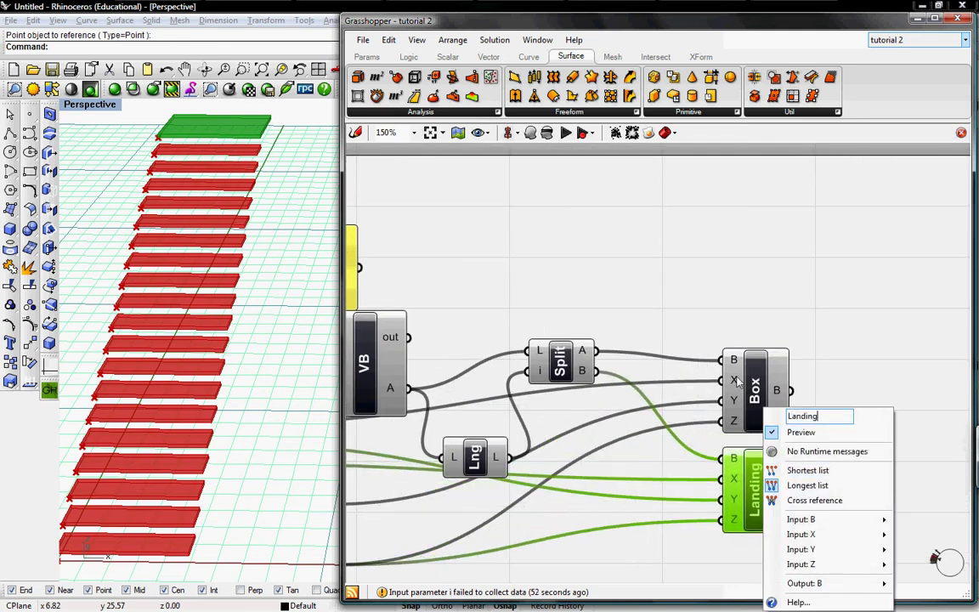
pyautogui.press('Return')
pyautogui.rightClick(754, 384)
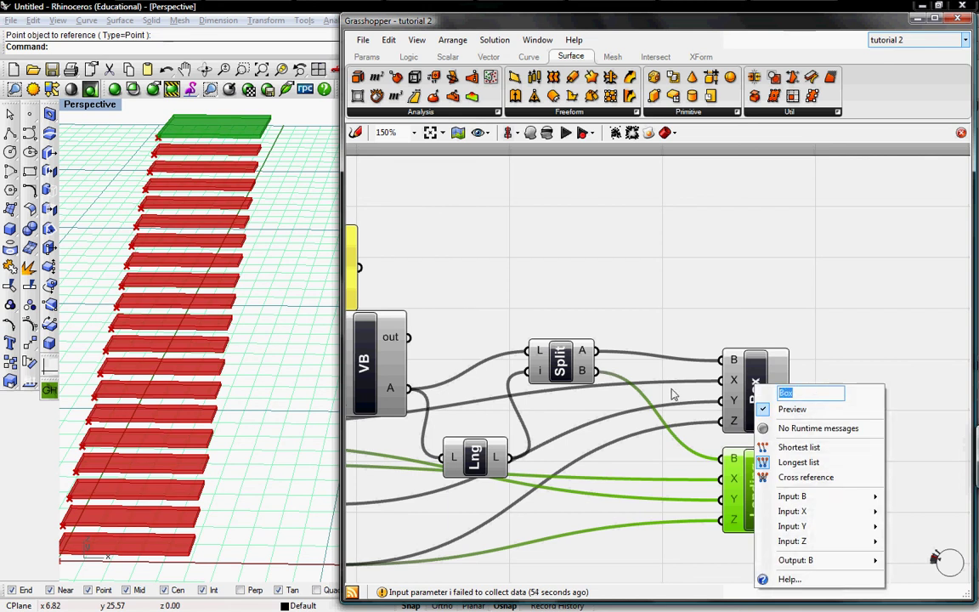
pyautogui.write('Steps')
pyautogui.click(671, 394)
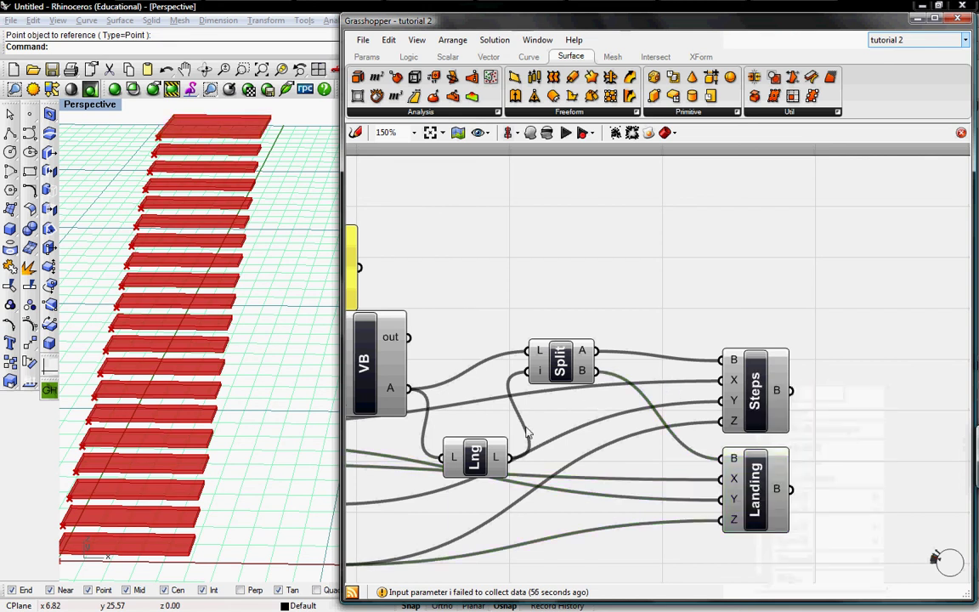
# - Turn off the preview of the VB script and the Split List component to hide their points
pyautogui.moveTo(243, 342); pyautogui.dragTo(217, 329, button='right')
pyautogui.moveTo(465, 423); pyautogui.dragTo(604, 389, button='right')
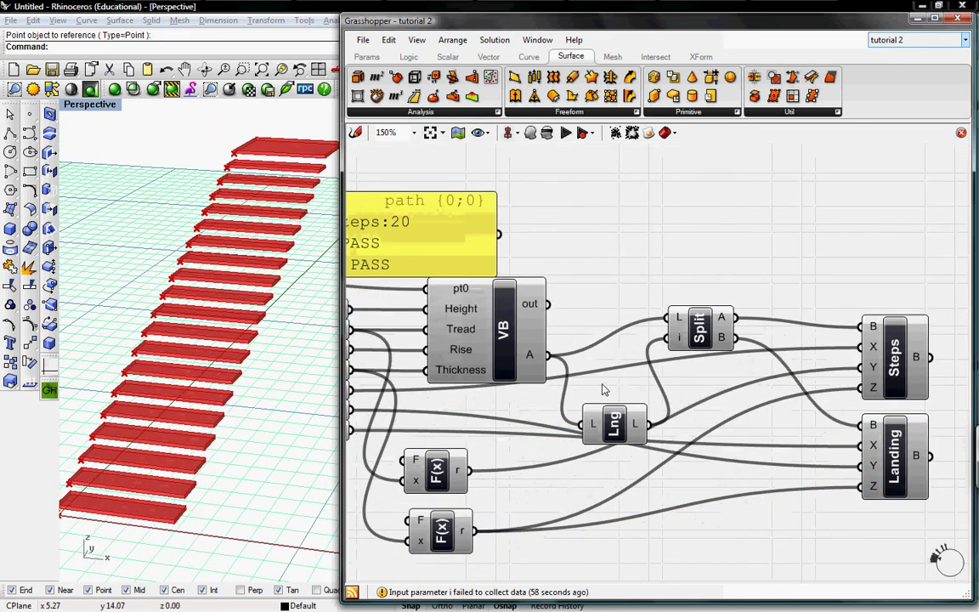
pyautogui.rightClick(510, 340)
pyautogui.click(544, 319)
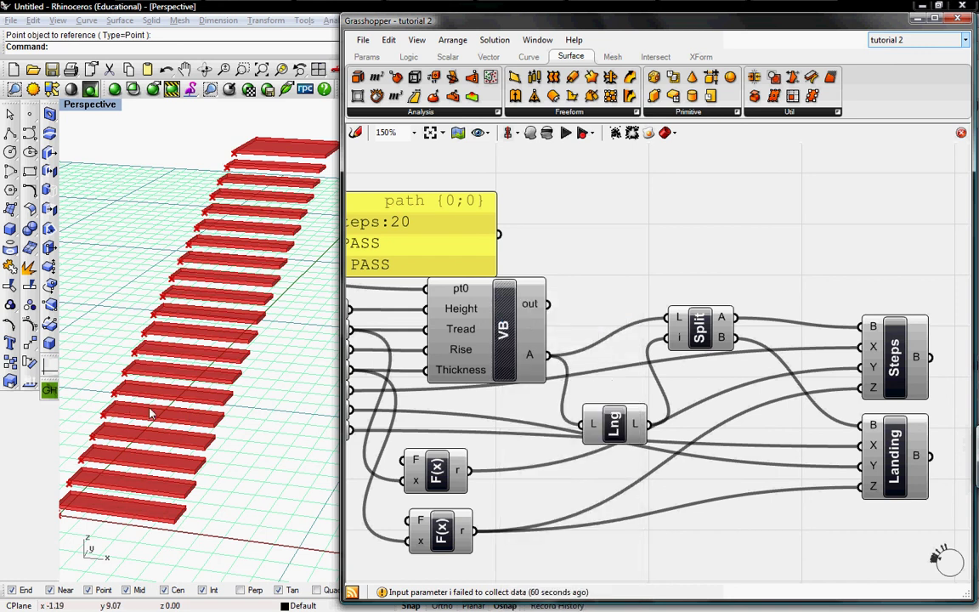
pyautogui.rightClick(698, 334)
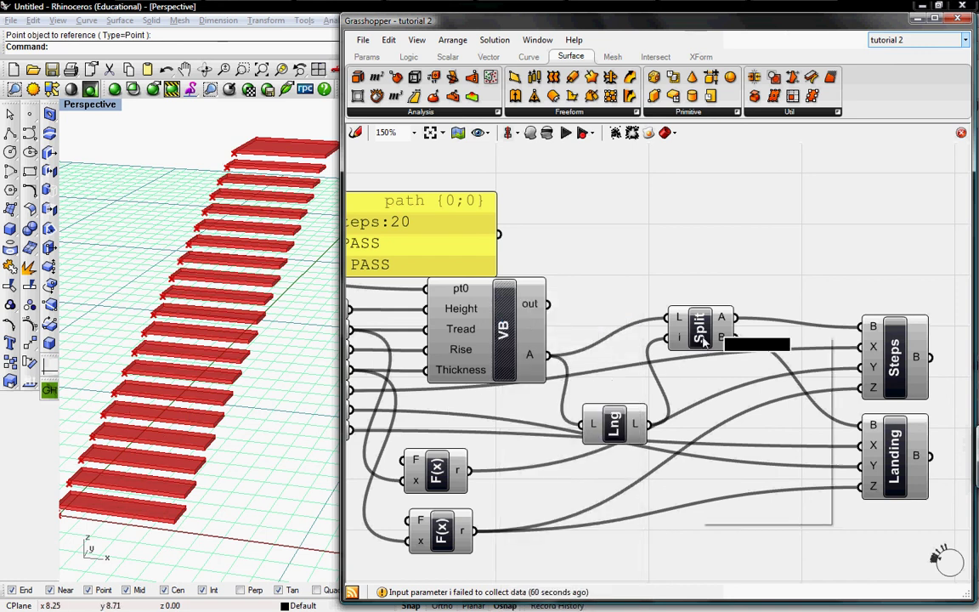
pyautogui.click(723, 360)
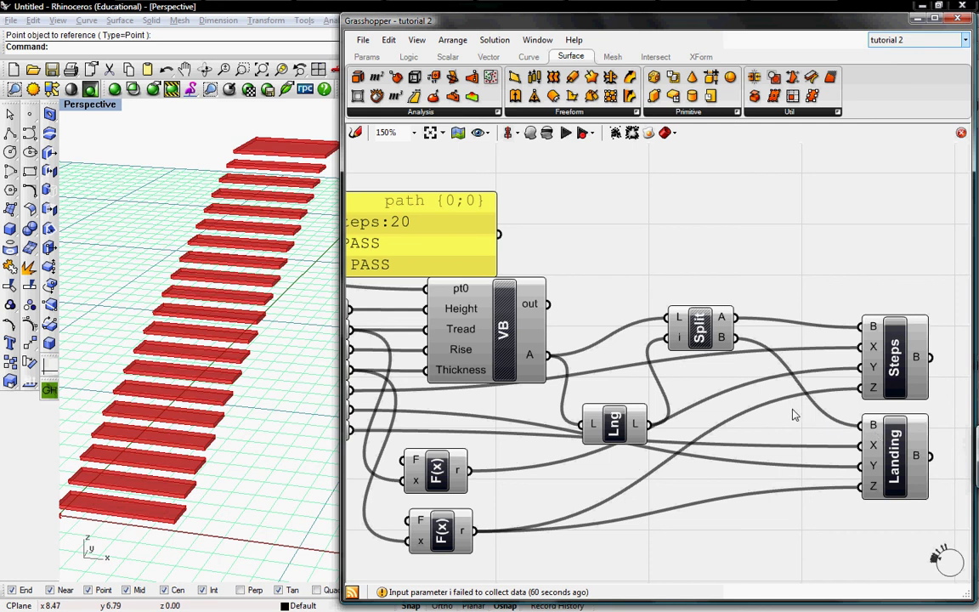
# - Review the definition from the input sliders and code-check panel through to the Steps and Landing boxes
pyautogui.moveTo(856, 410); pyautogui.dragTo(943, 382, button='right')
pyautogui.moveTo(566, 390)
pyautogui.mouseDown(button='right')
pyautogui.moveTo(639, 367)
pyautogui.moveTo(829, 391)
pyautogui.mouseUp(button='right')
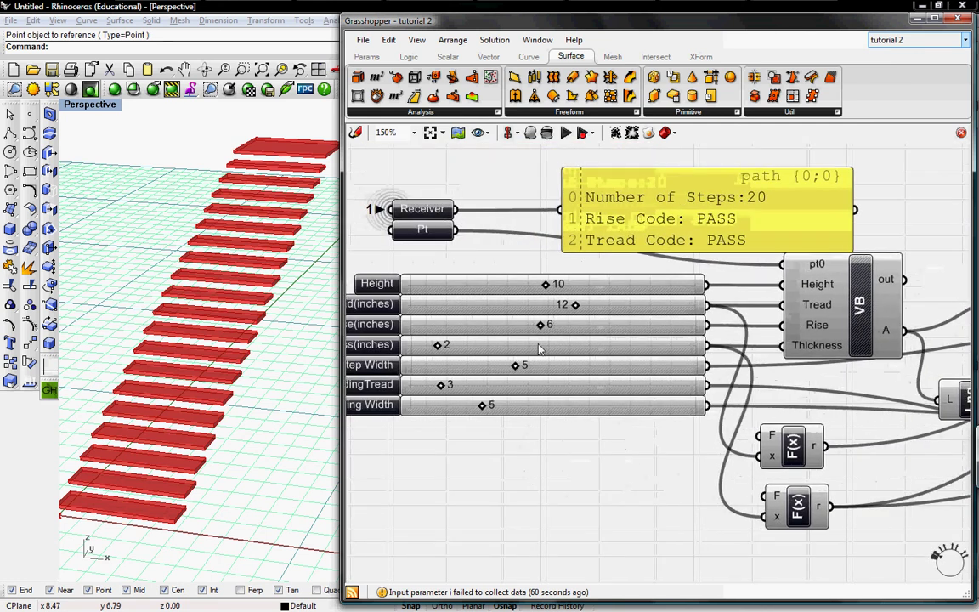
pyautogui.moveTo(510, 380); pyautogui.dragTo(585, 359, button='right')
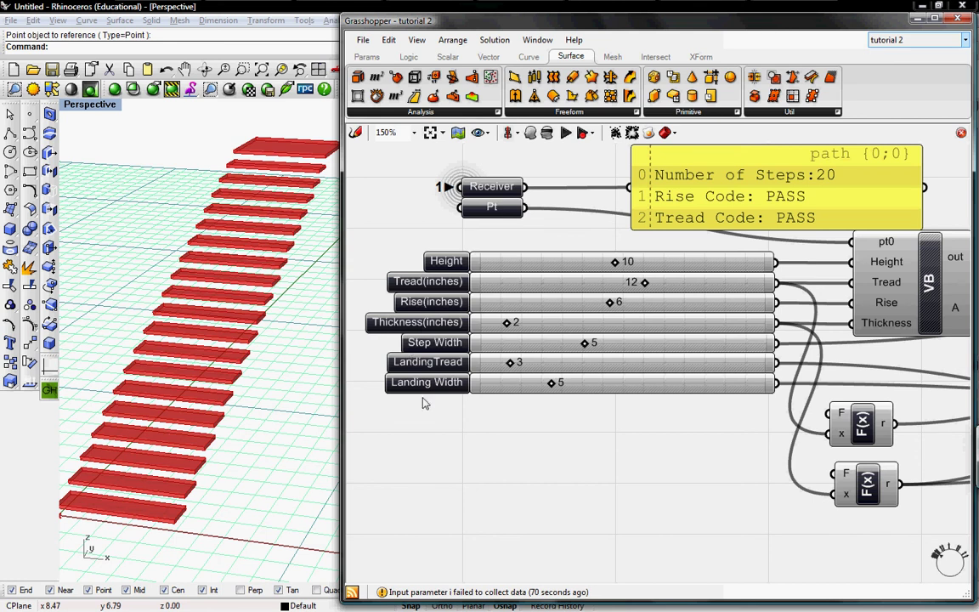
pyautogui.moveTo(806, 330); pyautogui.dragTo(812, 360, button='right')
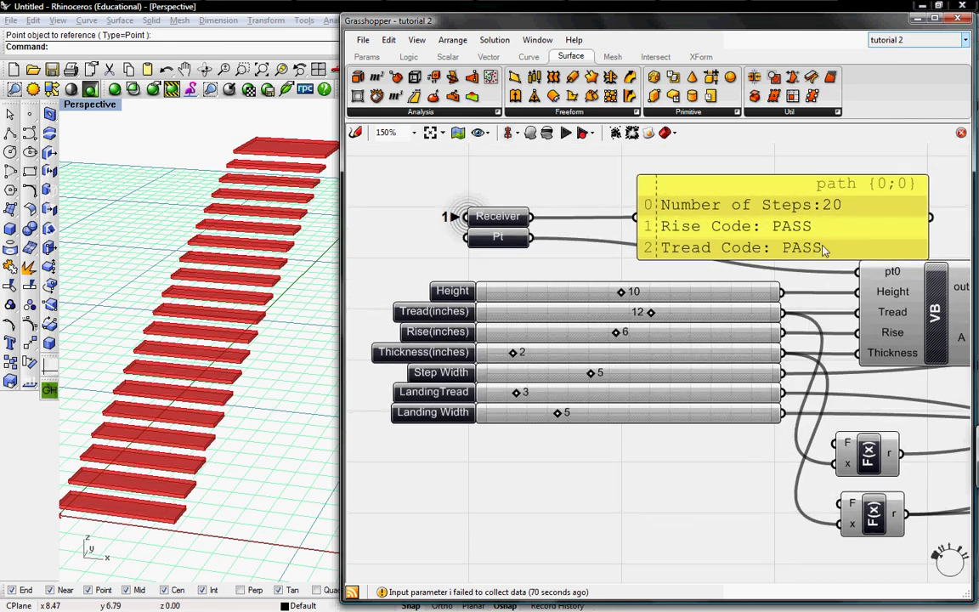
pyautogui.moveTo(717, 204); pyautogui.dragTo(673, 204, button='right')
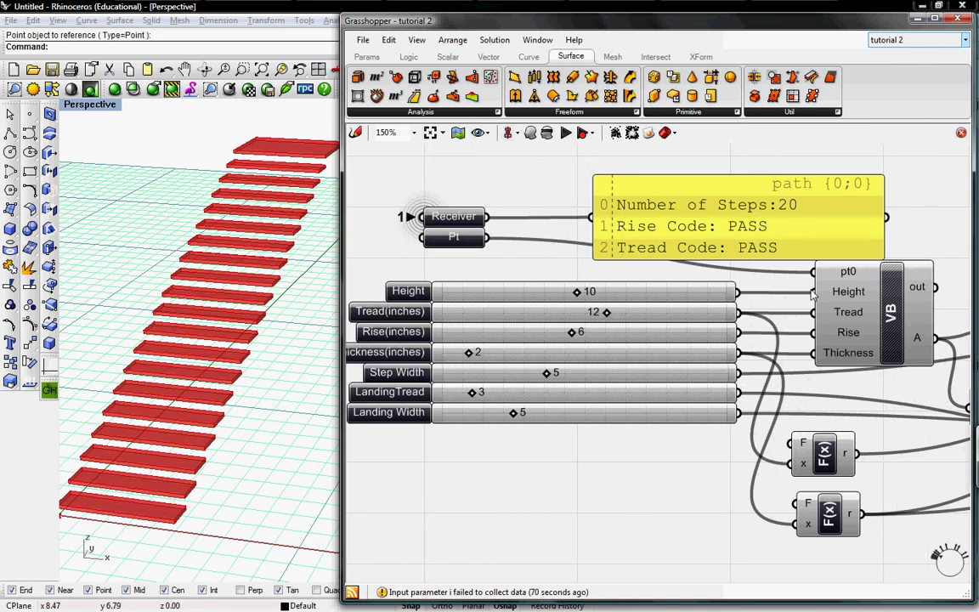
pyautogui.moveTo(890, 452); pyautogui.dragTo(582, 405, button='right')
pyautogui.moveTo(762, 382); pyautogui.dragTo(711, 381, button='right')
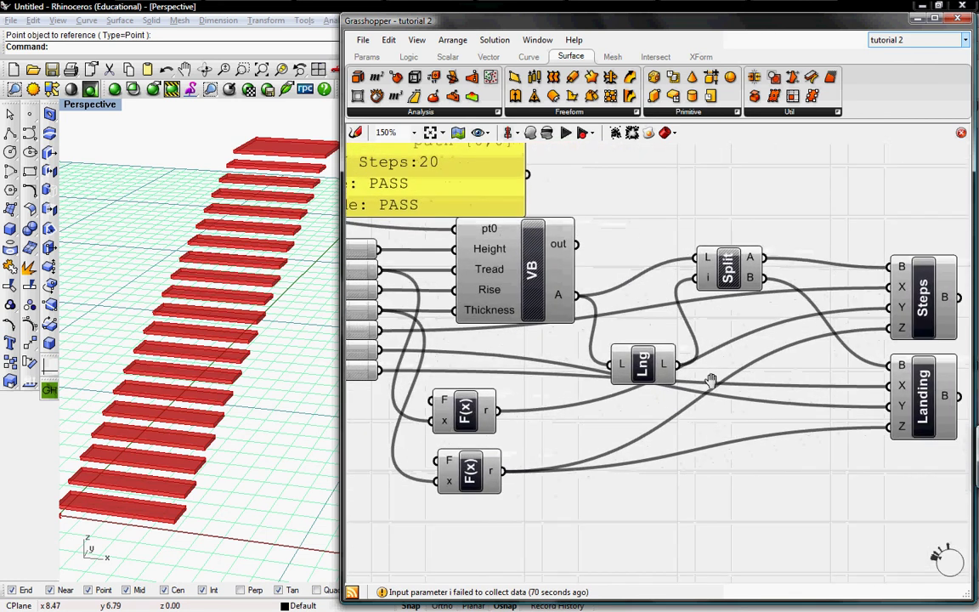